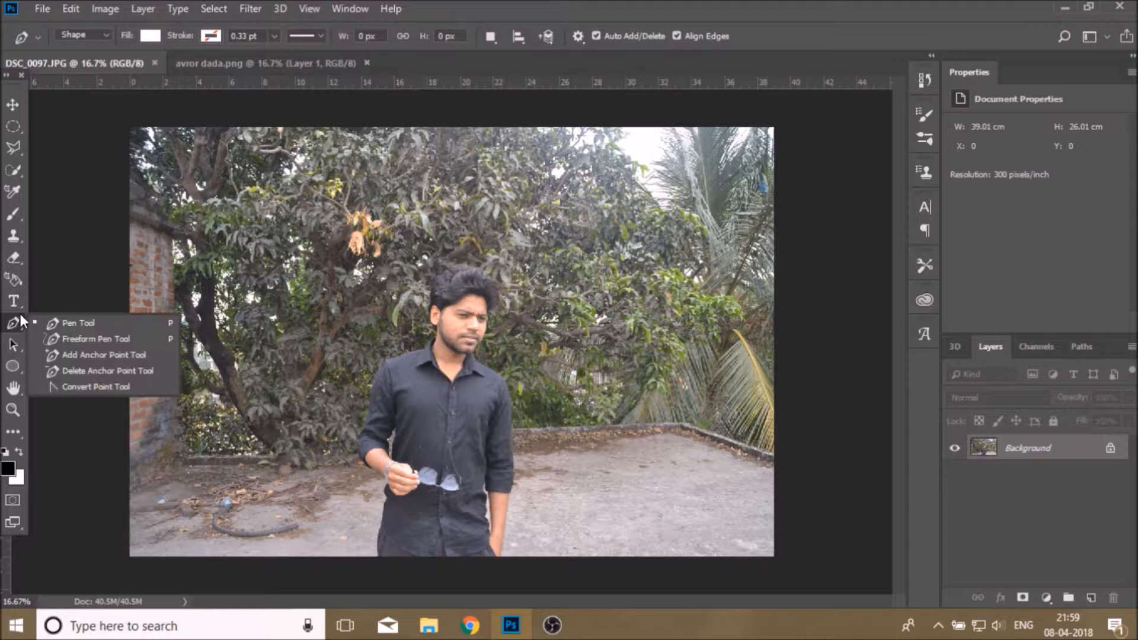
# In the cut-out portrait document, desaturate the man's layer with Hue/Saturation, setting Saturation to -100
pyautogui.click(13, 105)
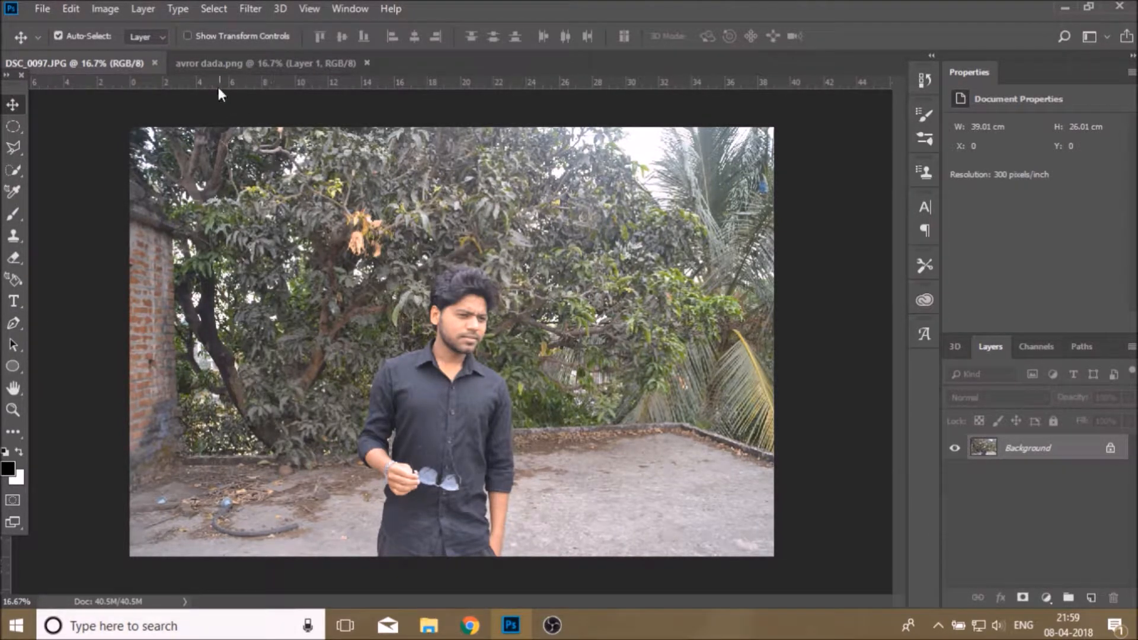
pyautogui.click(229, 62)
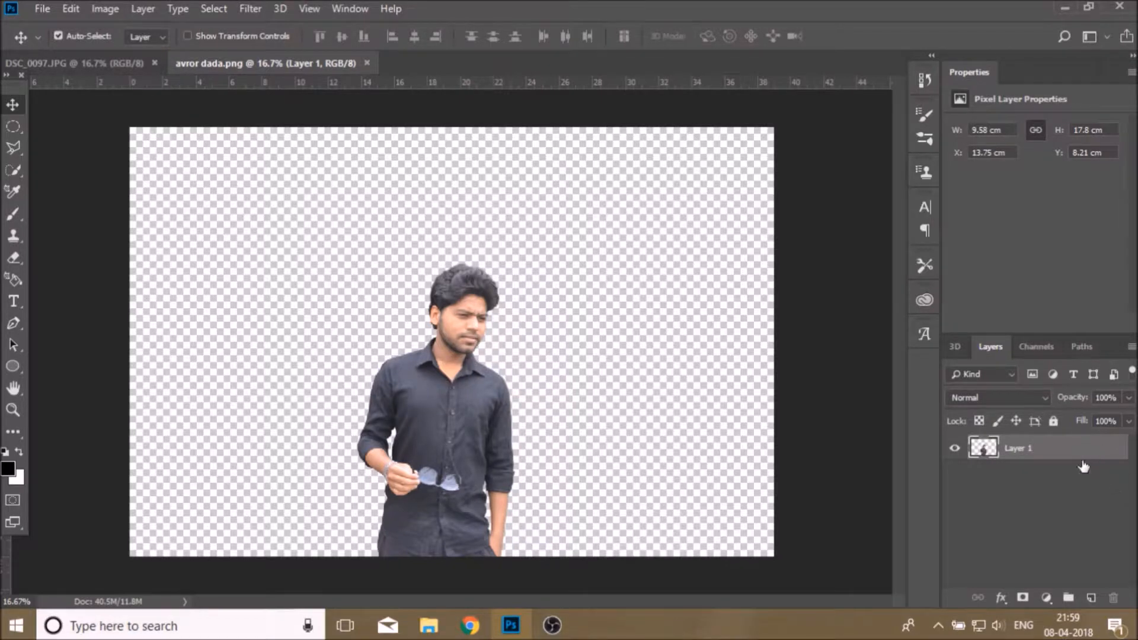
pyautogui.click(105, 8)
pyautogui.moveTo(132, 52)
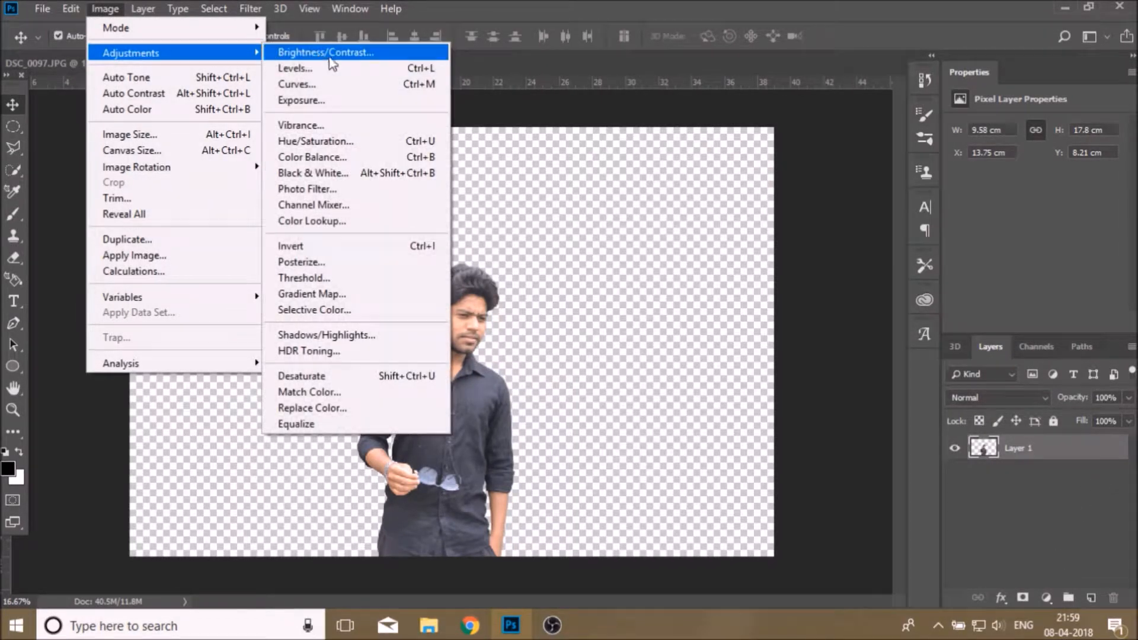
pyautogui.click(315, 141)
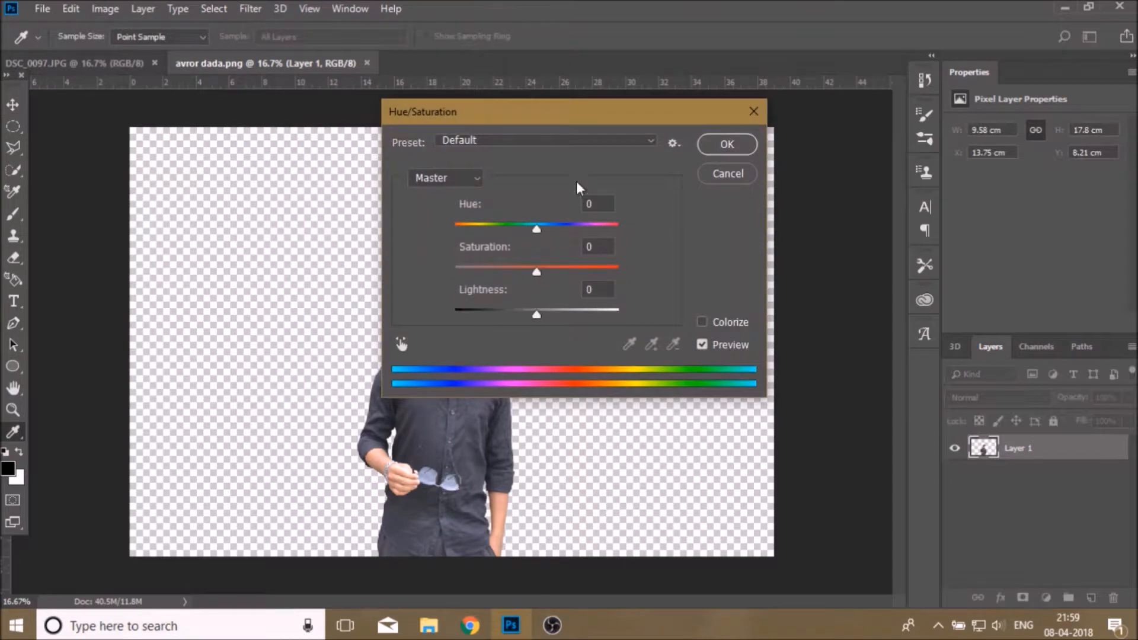
pyautogui.moveTo(533, 114); pyautogui.dragTo(756, 114)
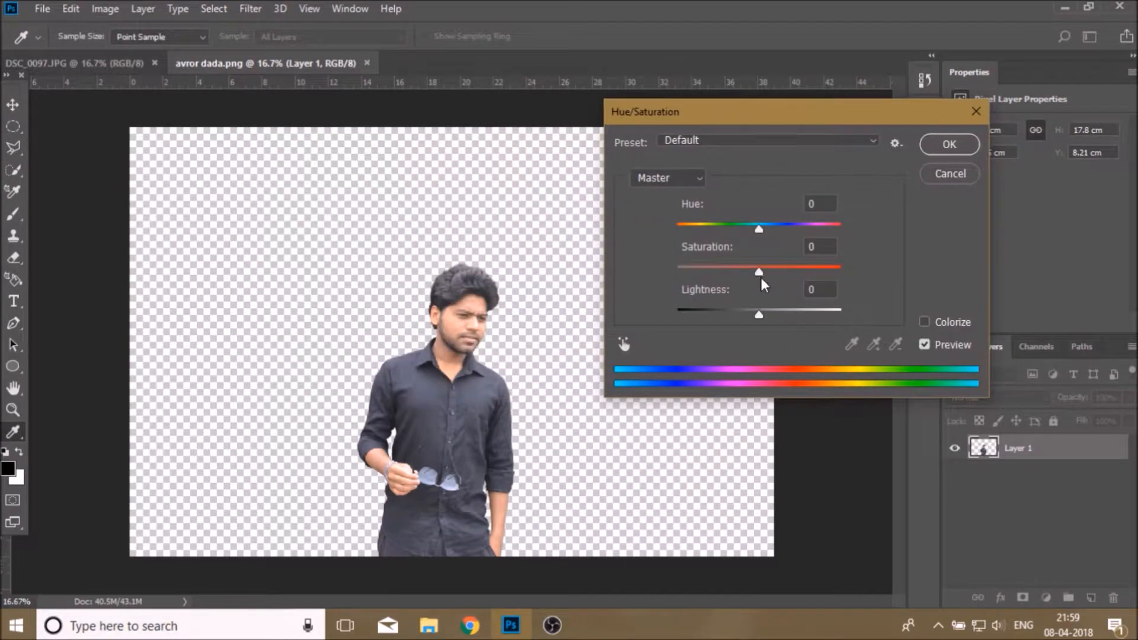
pyautogui.moveTo(756, 277); pyautogui.dragTo(554, 280)
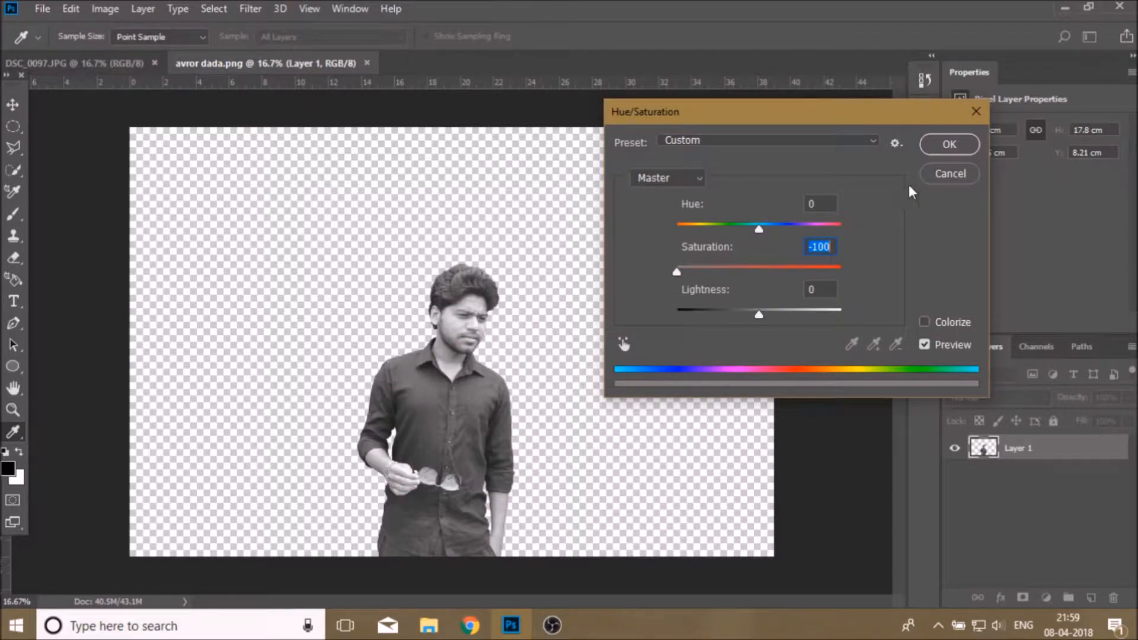
pyautogui.click(955, 143)
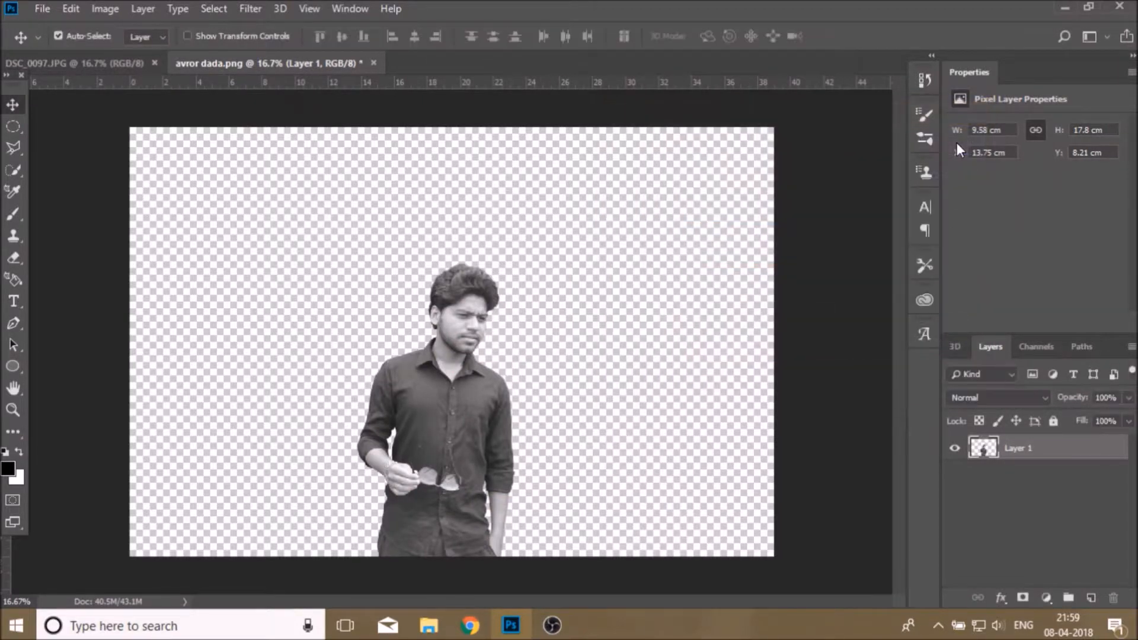
# Enlarge the man's layer to about 140% with Free Transform, positioning him near the canvas centre with his lower body meeting the bottom edge
pyautogui.hotkey('ctrl', 't')
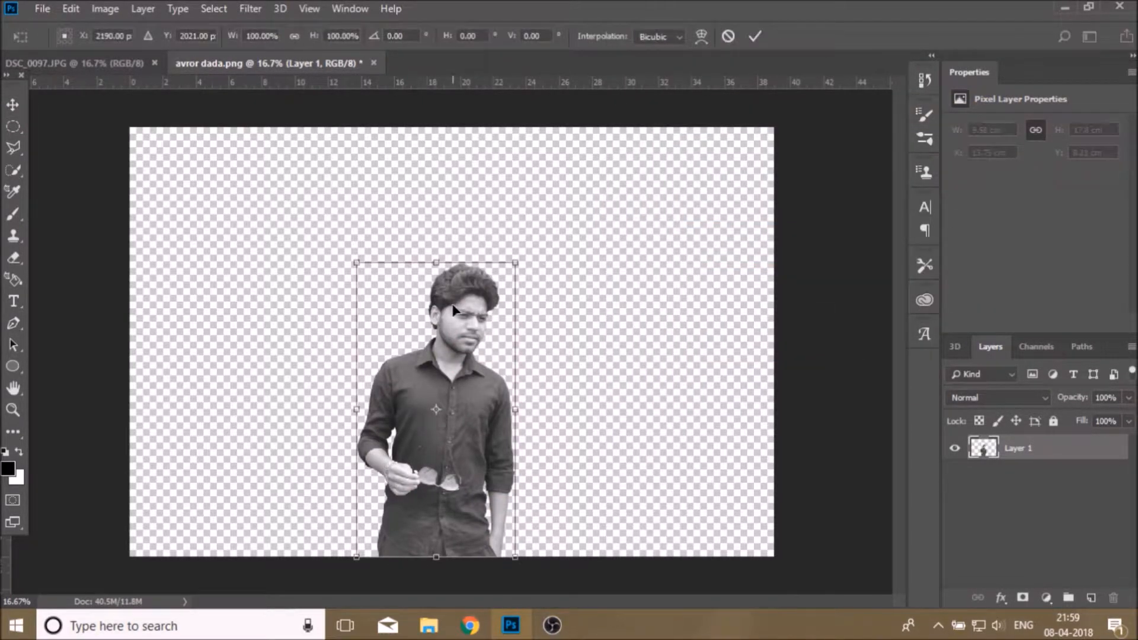
pyautogui.moveTo(520, 264); pyautogui.dragTo(548, 212)
pyautogui.moveTo(485, 405); pyautogui.dragTo(481, 382)
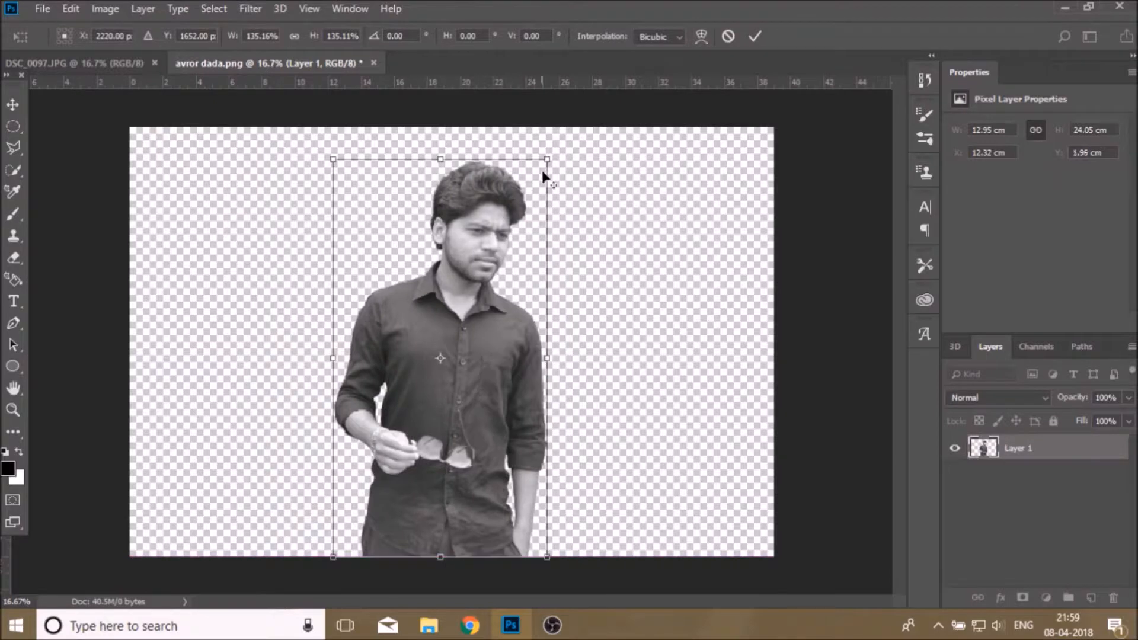
pyautogui.moveTo(547, 160); pyautogui.dragTo(556, 143)
pyautogui.moveTo(509, 359)
pyautogui.mouseDown()
pyautogui.moveTo(509, 335)
pyautogui.moveTo(502, 342)
pyautogui.mouseUp()
pyautogui.moveTo(550, 127); pyautogui.dragTo(545, 134)
pyautogui.moveTo(487, 299); pyautogui.dragTo(507, 307)
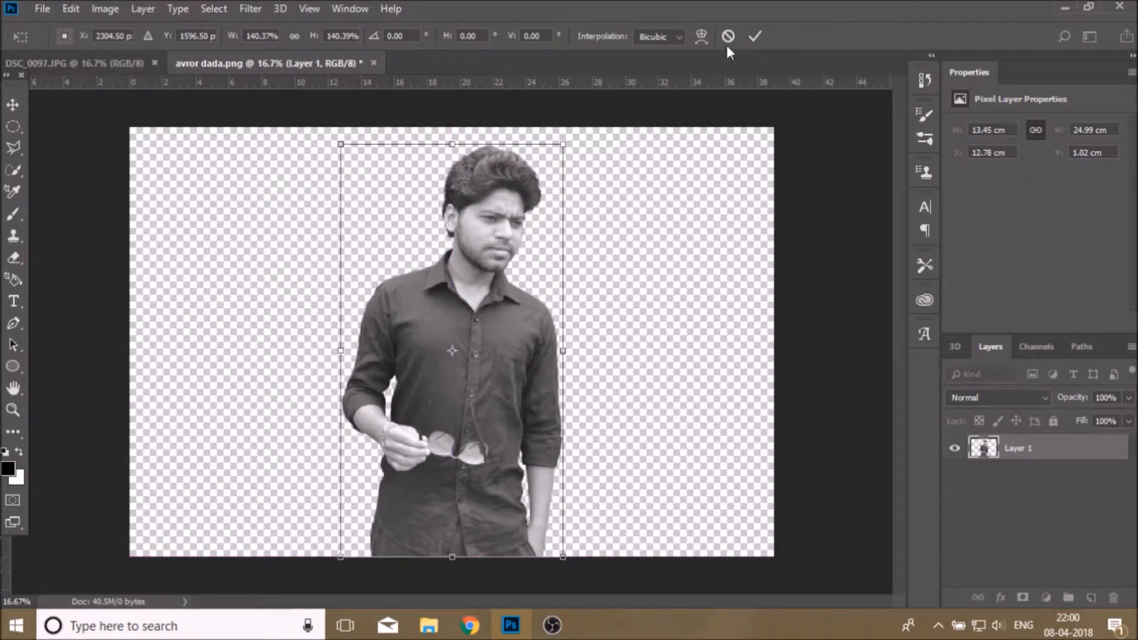
pyautogui.click(755, 36)
# Add a black (000000) solid color fill layer and place it beneath Layer 1 as the background
pyautogui.click(1050, 599)
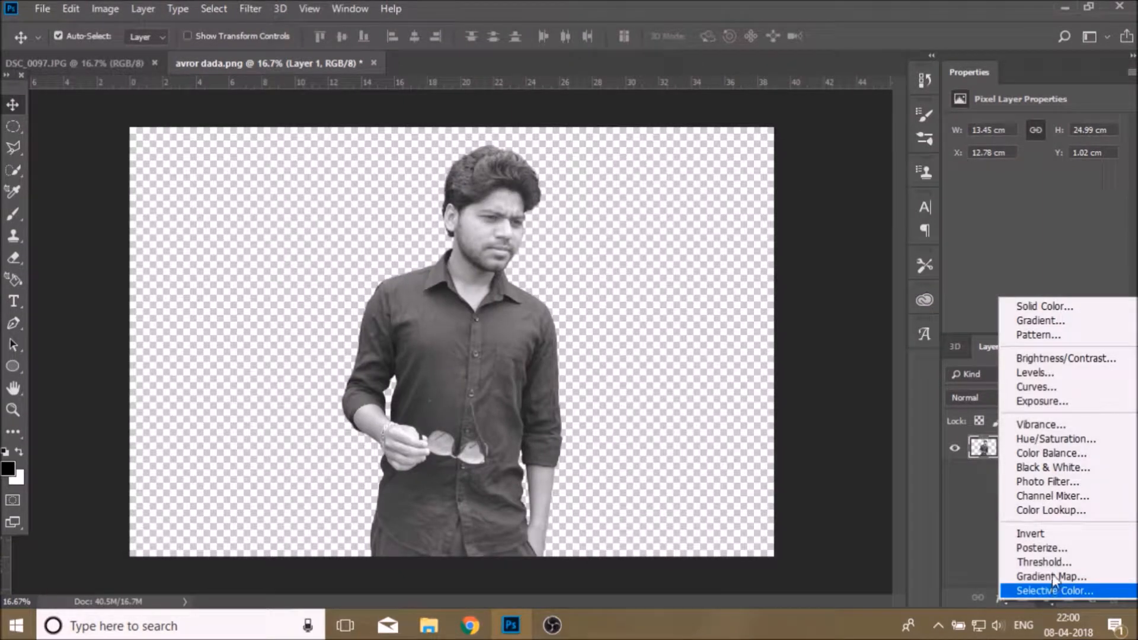
pyautogui.click(1070, 307)
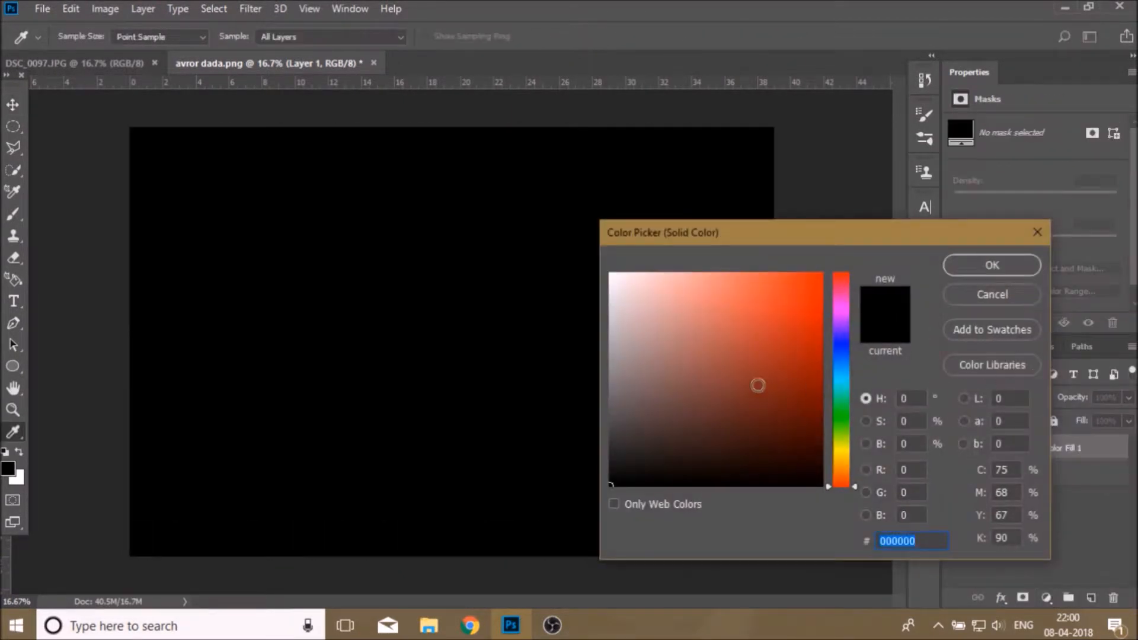
pyautogui.click(1003, 264)
pyautogui.moveTo(1070, 448); pyautogui.dragTo(1064, 482)
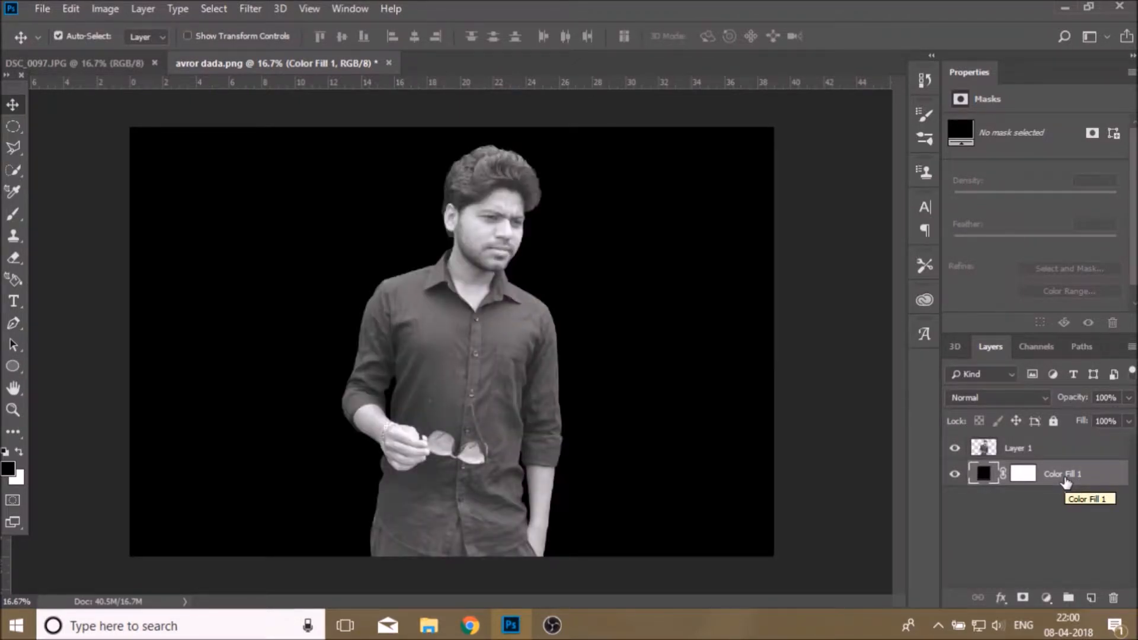
# Add a Gradient Map adjustment above Layer 1 using the Black, White preset and compare the image with and without it
pyautogui.click(1028, 448)
pyautogui.click(1051, 600)
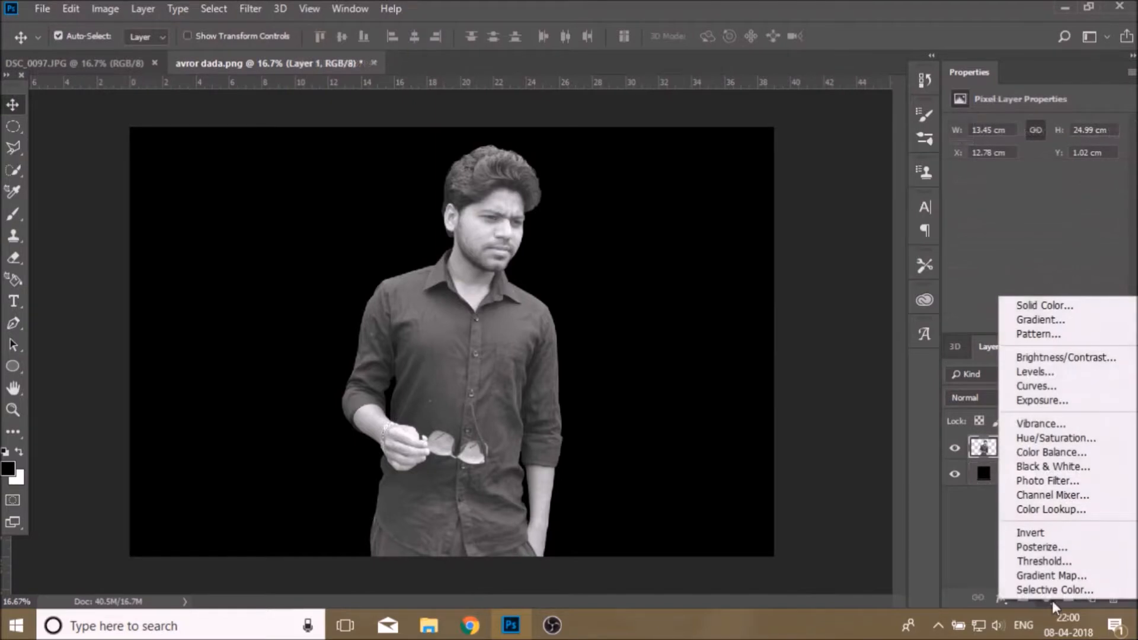
pyautogui.click(1056, 575)
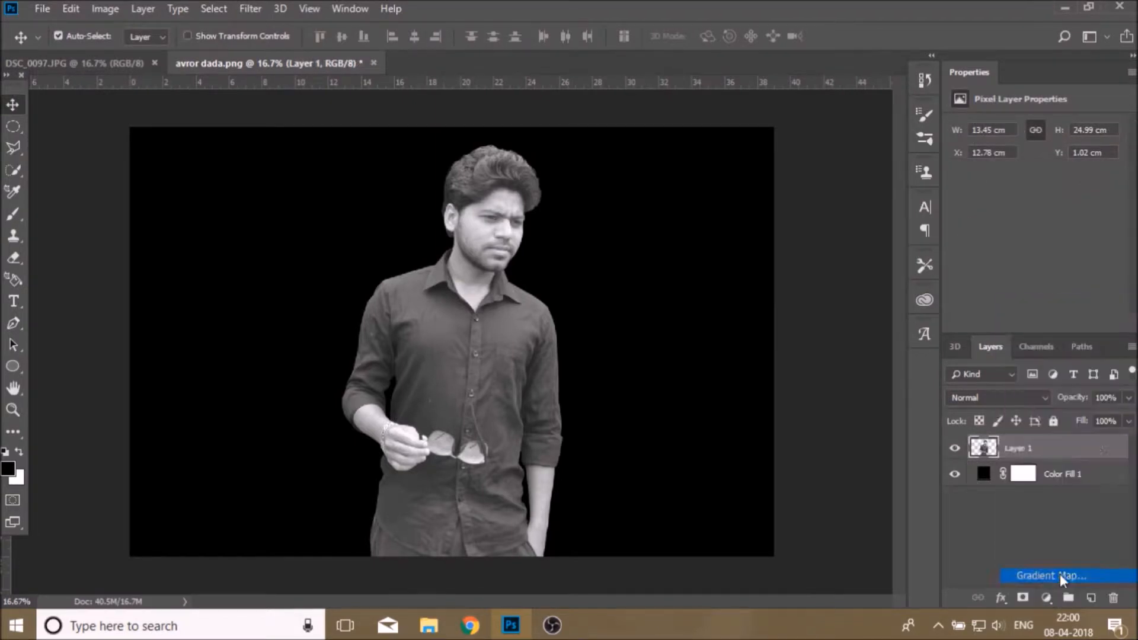
pyautogui.click(1026, 137)
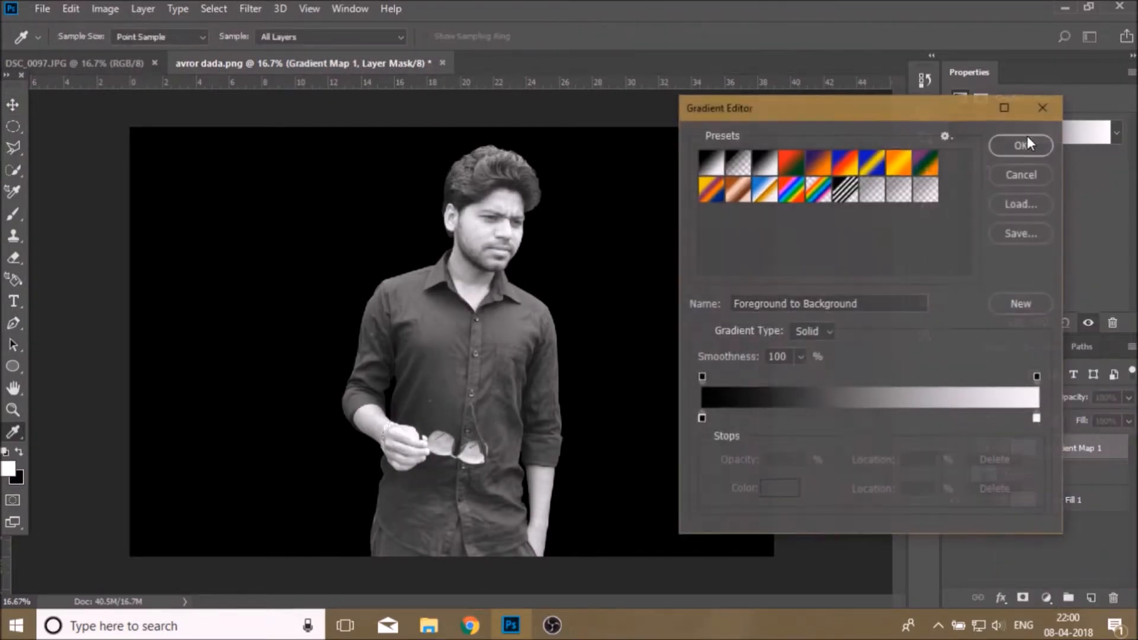
pyautogui.click(765, 164)
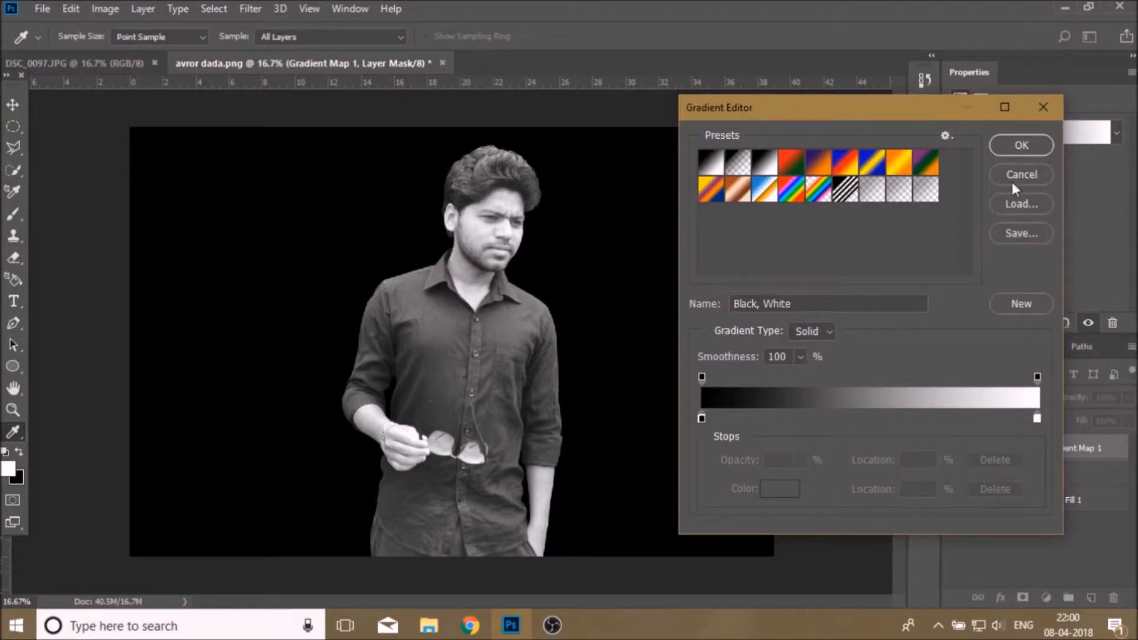
pyautogui.click(1011, 140)
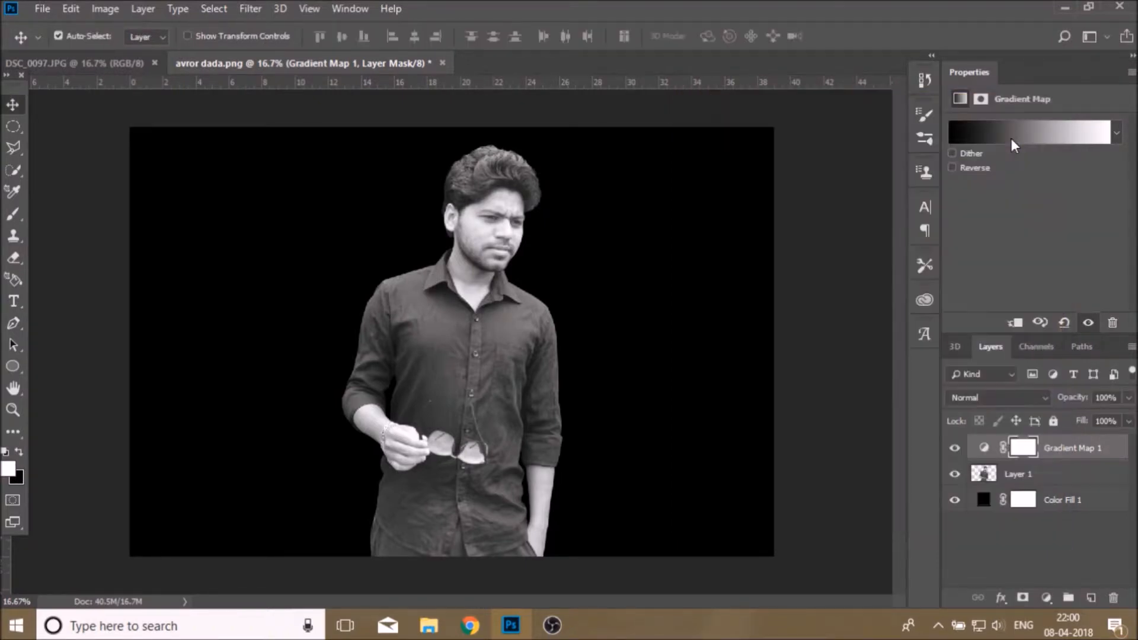
pyautogui.click(952, 449)
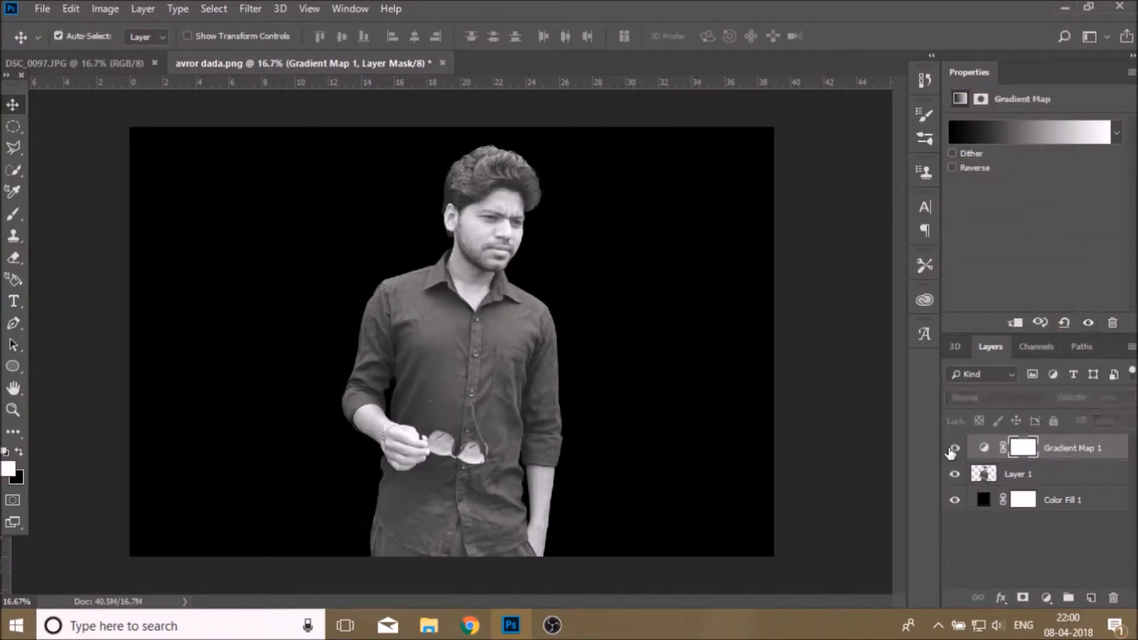
pyautogui.click(952, 449)
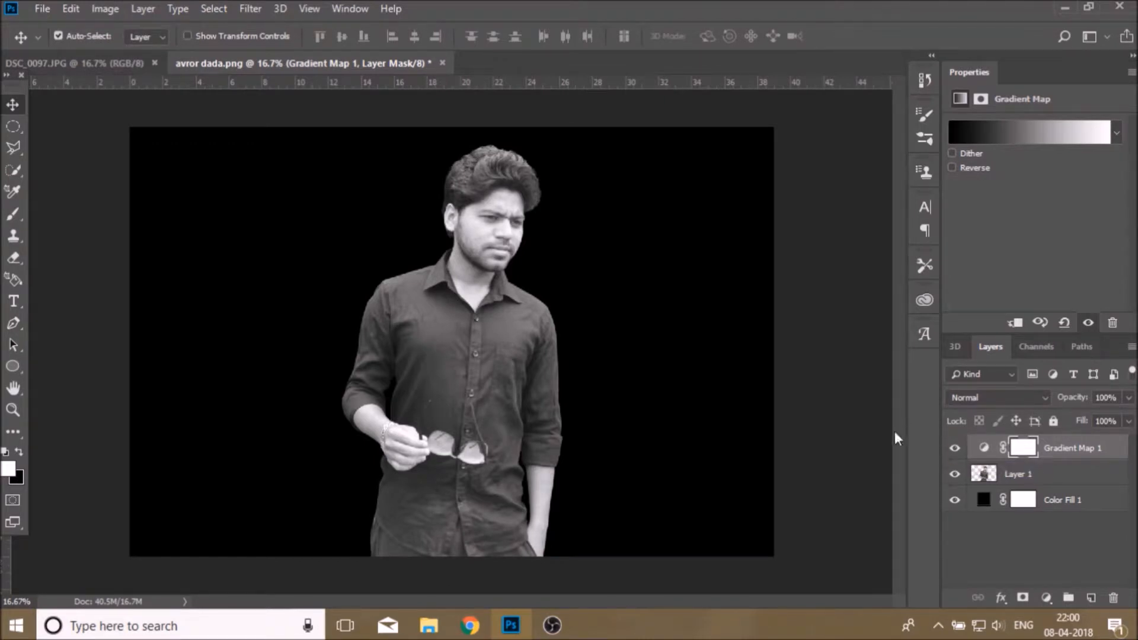
# Add a Curves adjustment directly above Layer 1, pull the RGB curve's midtones down to darken the man, and compare before and after
pyautogui.click(1046, 477)
pyautogui.click(1046, 597)
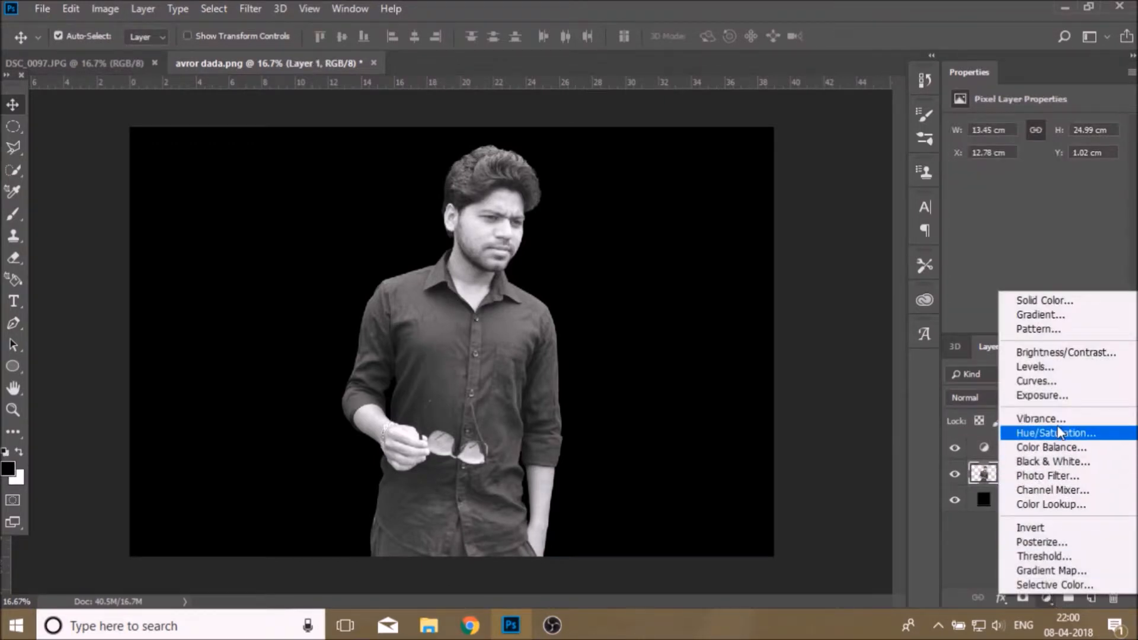
pyautogui.click(1060, 384)
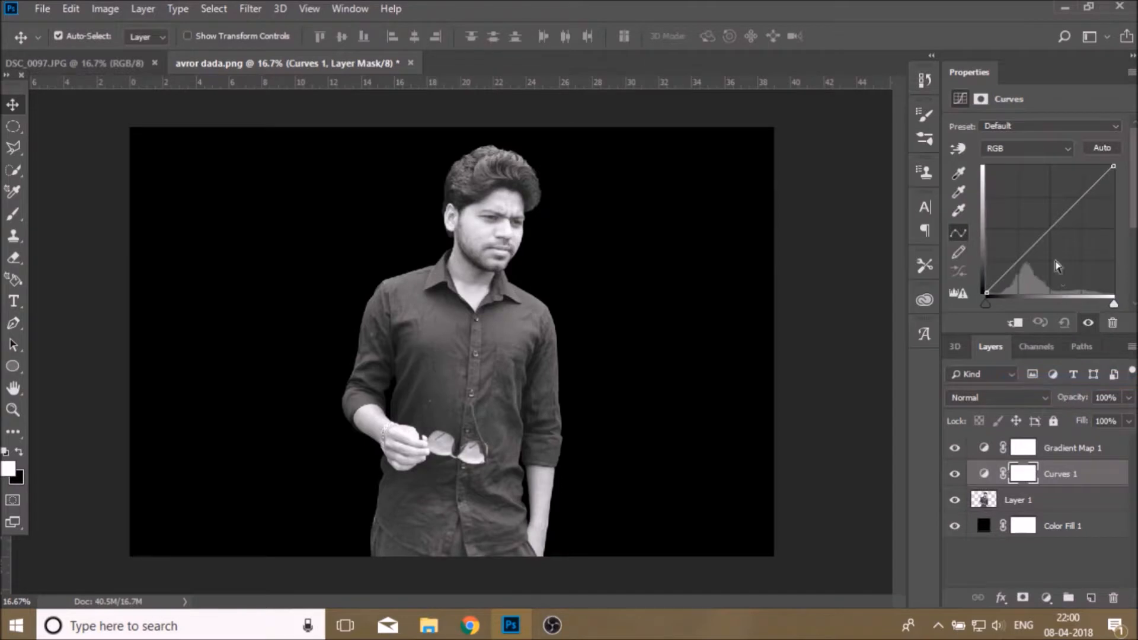
pyautogui.moveTo(1044, 234); pyautogui.dragTo(1070, 243)
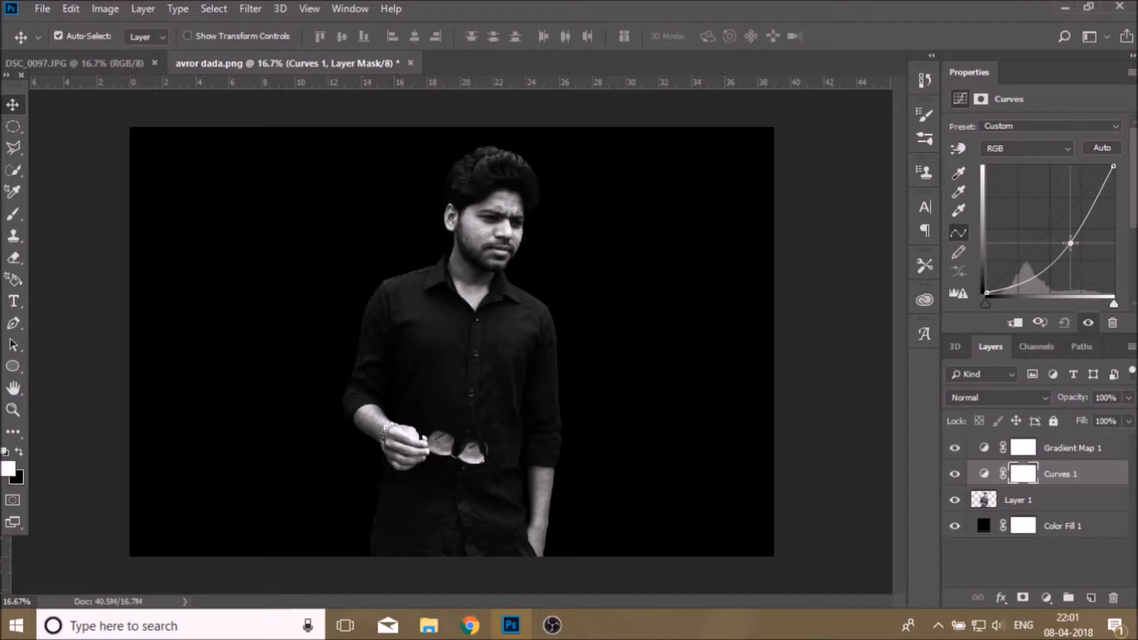
pyautogui.moveTo(1070, 243); pyautogui.dragTo(1066, 240)
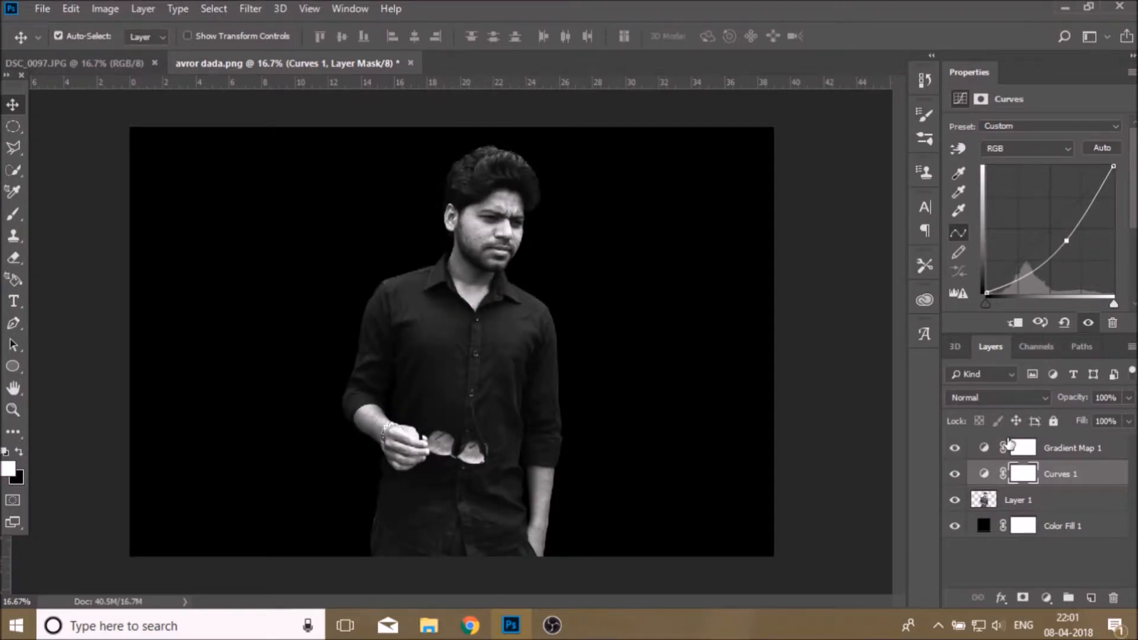
pyautogui.click(954, 475)
pyautogui.click(954, 474)
# Add a gradient fill layer above the Gradient Map using the Foreground to Transparent preset
pyautogui.click(1082, 448)
pyautogui.click(1047, 598)
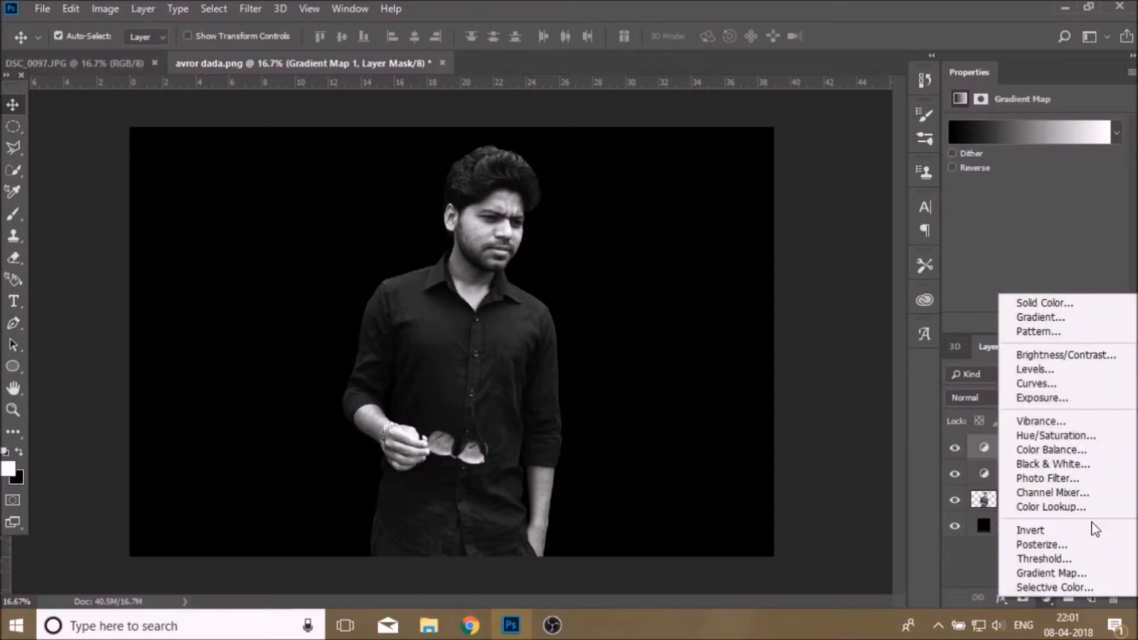
pyautogui.click(1061, 319)
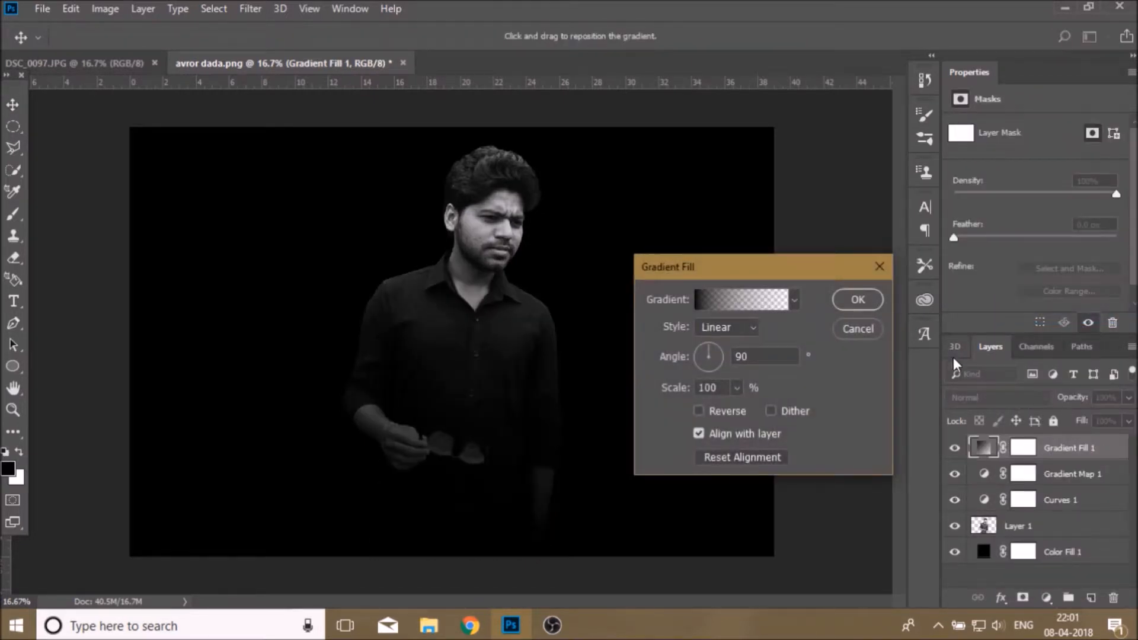
pyautogui.click(735, 299)
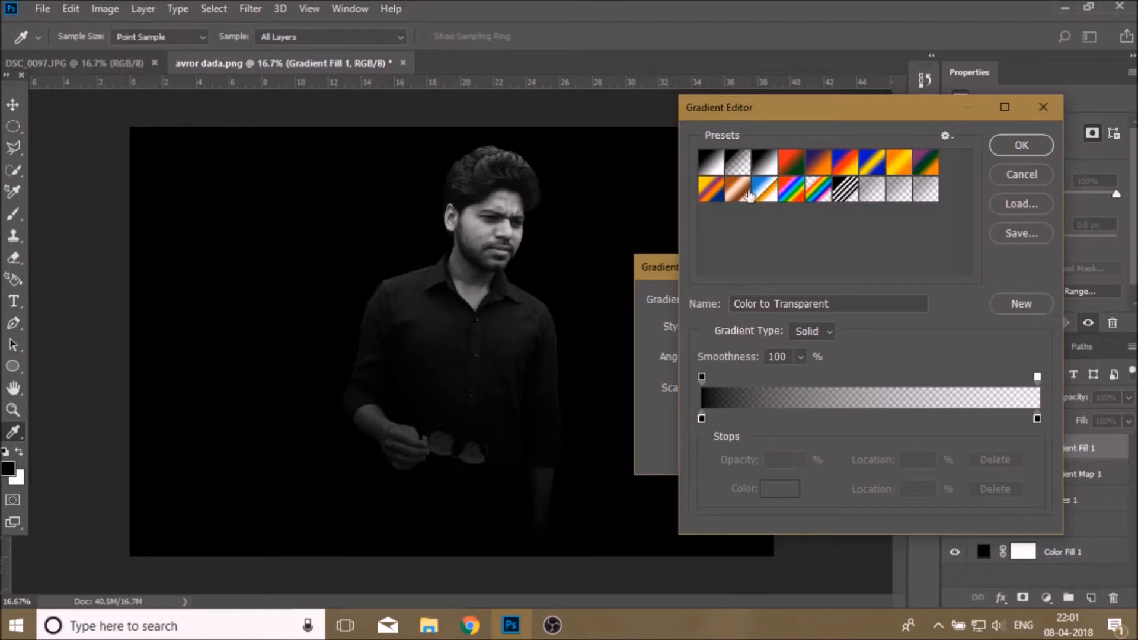
pyautogui.click(735, 169)
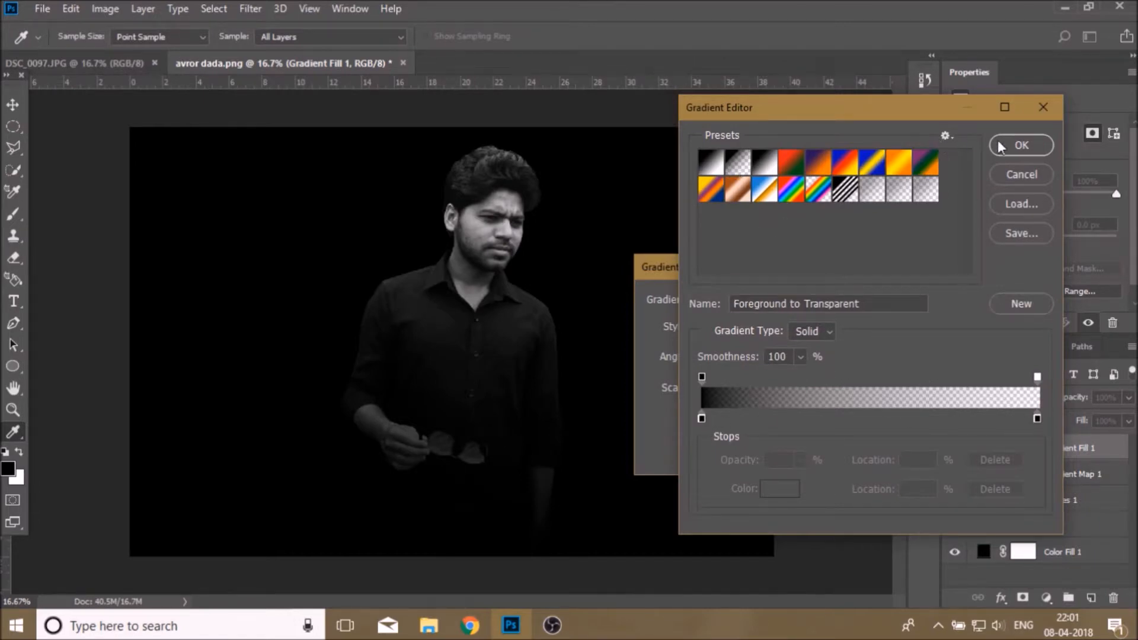
pyautogui.click(1014, 145)
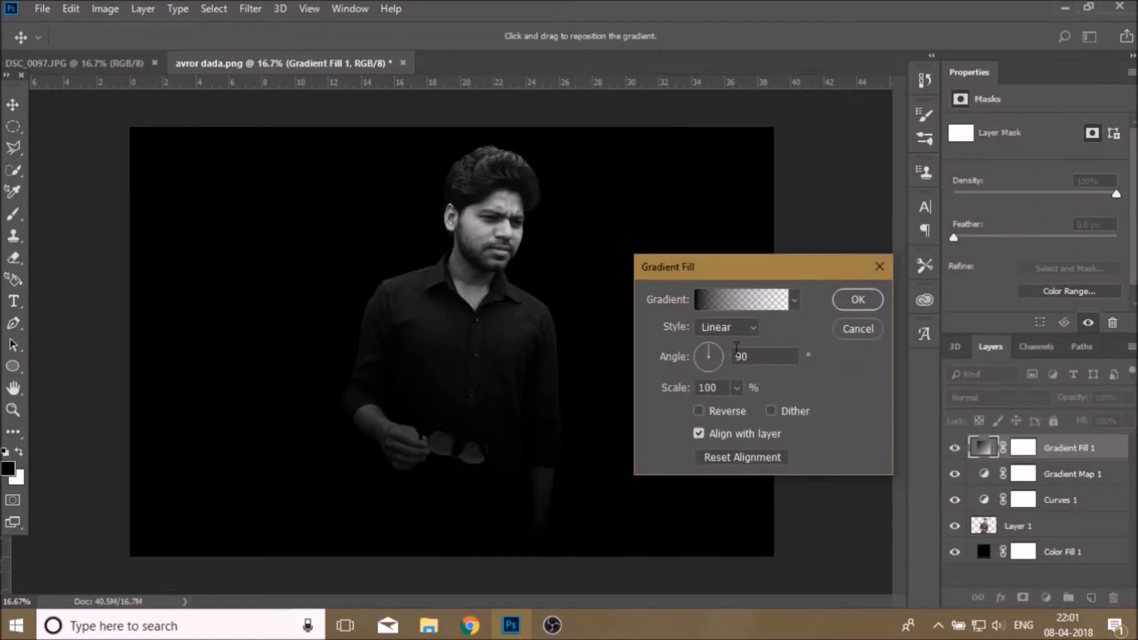
# Set the gradient fill's scale to 133%, try Reverse but leave it off, and apply the linear fill at 90°
pyautogui.click(737, 387)
pyautogui.moveTo(740, 410); pyautogui.dragTo(764, 411)
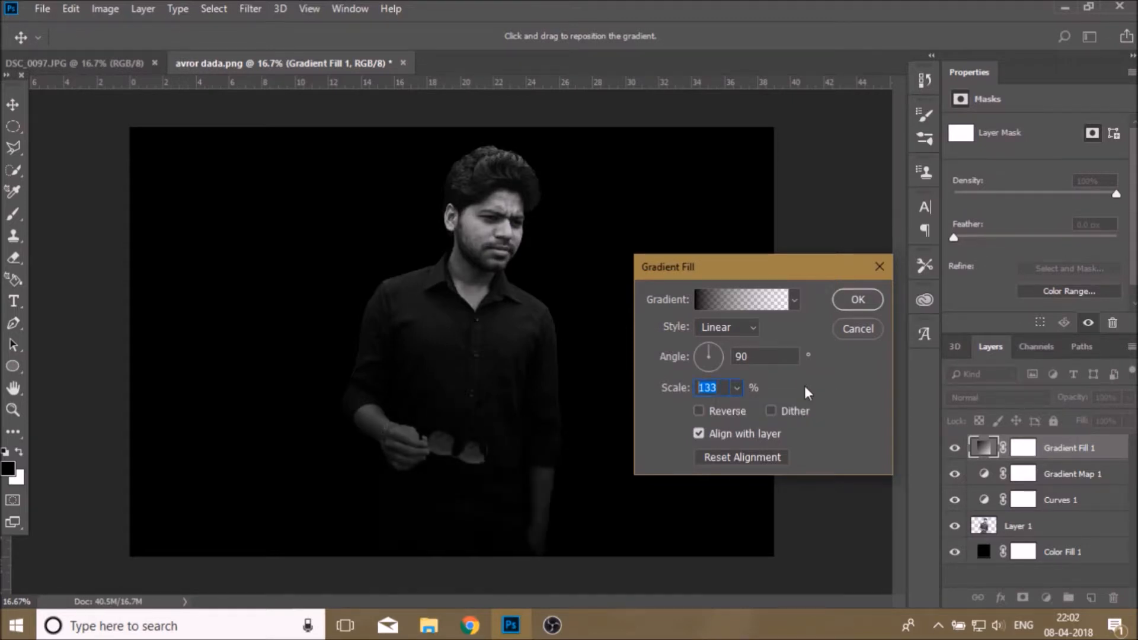
pyautogui.click(699, 412)
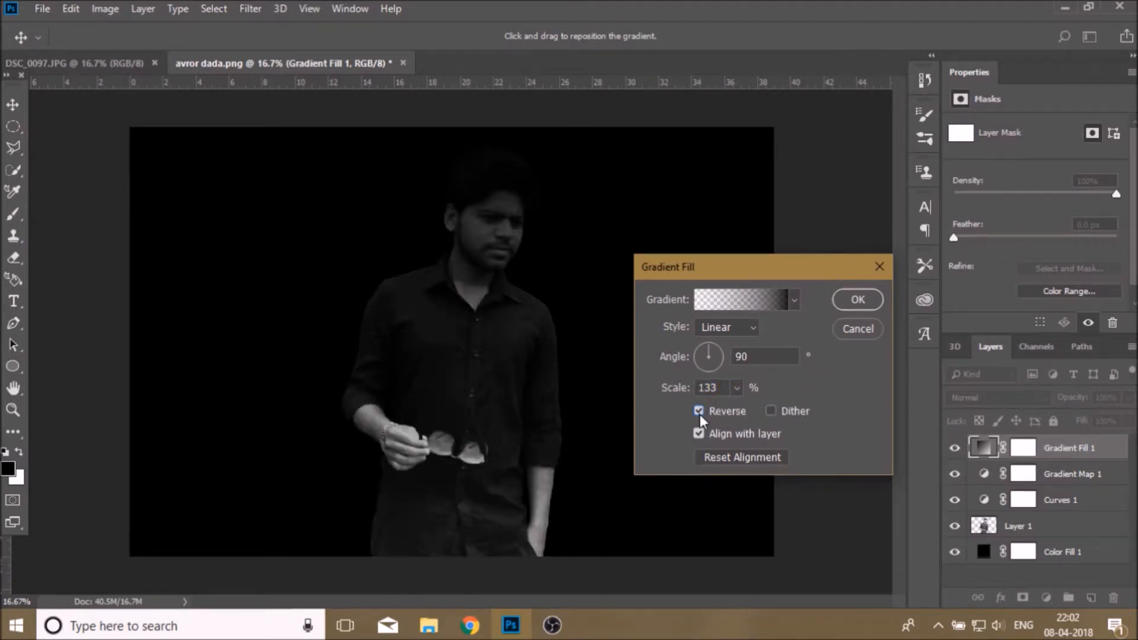
pyautogui.click(699, 412)
pyautogui.click(857, 300)
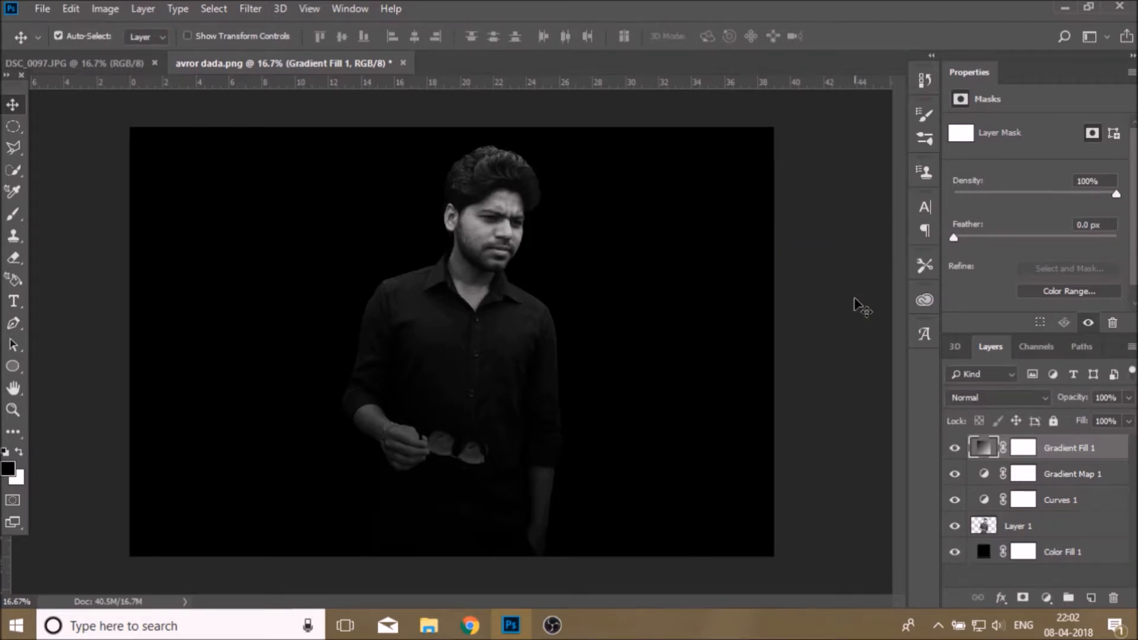
# Add a second Foreground to Transparent gradient fill at 0° with 473% scale, and compare the image with and without it
pyautogui.click(1046, 597)
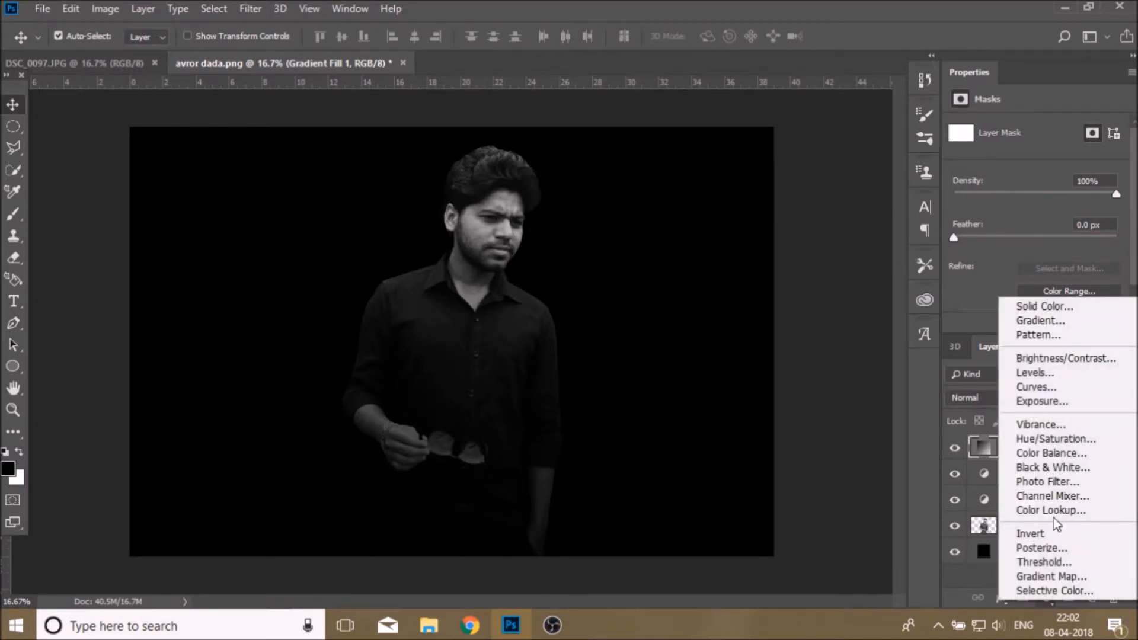
pyautogui.click(1042, 320)
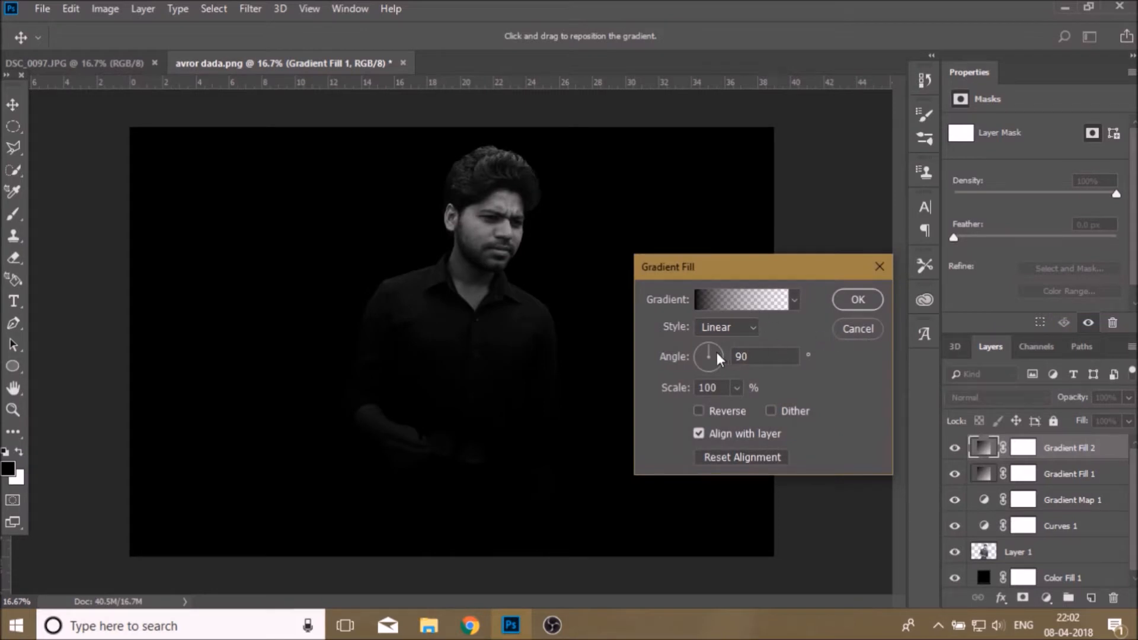
pyautogui.moveTo(713, 348); pyautogui.dragTo(721, 356)
pyautogui.click(737, 388)
pyautogui.moveTo(733, 408); pyautogui.dragTo(764, 411)
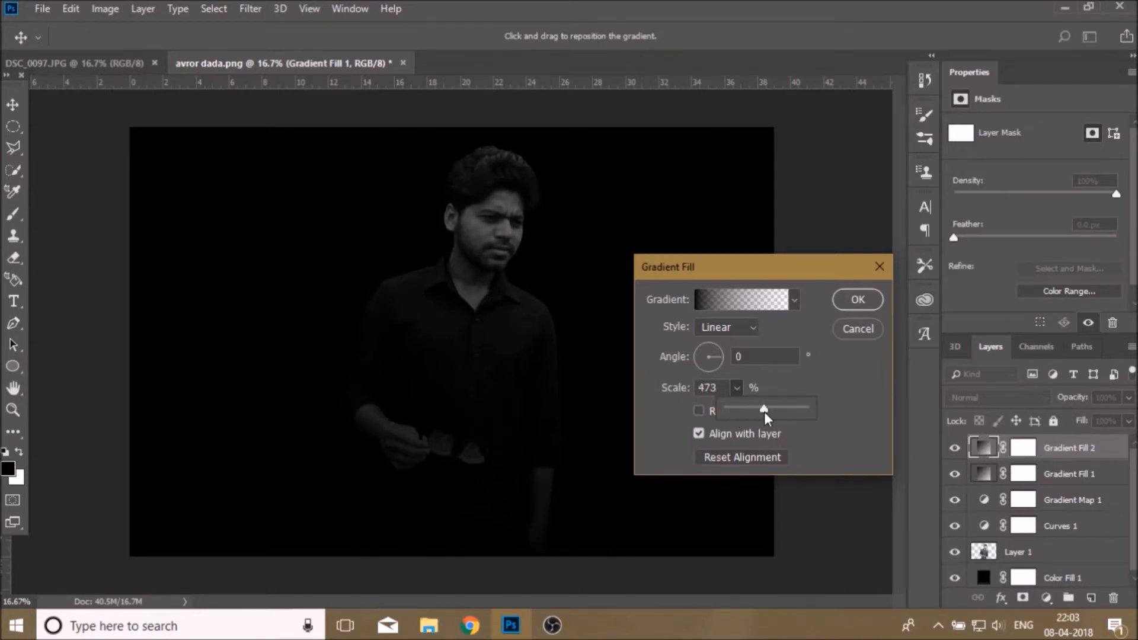
pyautogui.click(848, 300)
pyautogui.click(954, 449)
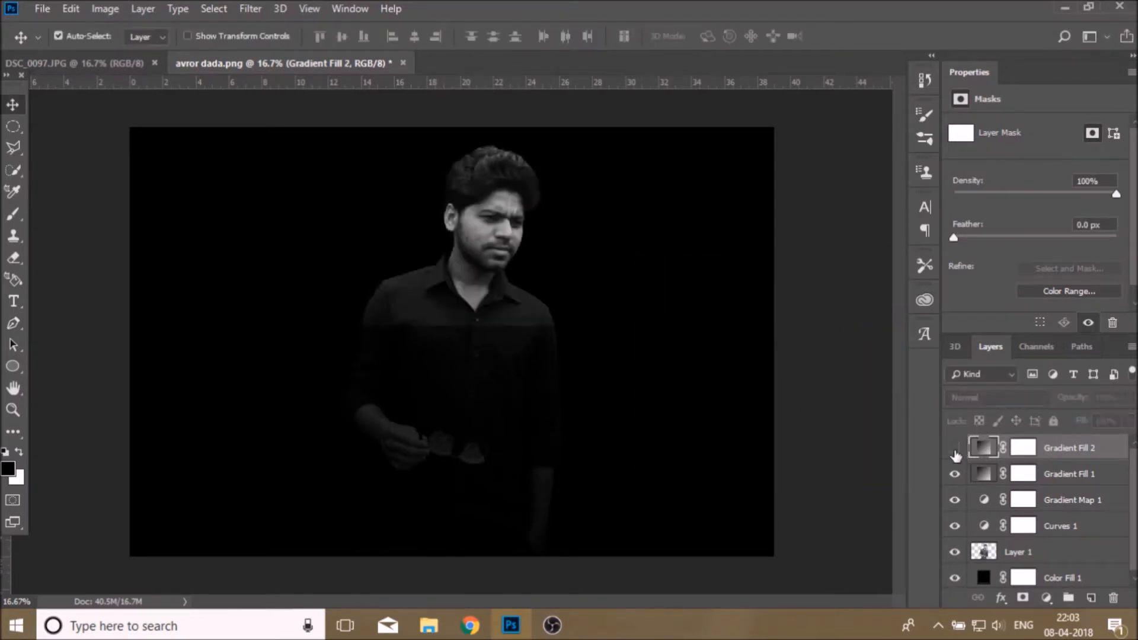
pyautogui.click(954, 449)
# Add a new layer above the gradient fills and paint soft black along the outer edges of the man's hair
pyautogui.click(1090, 597)
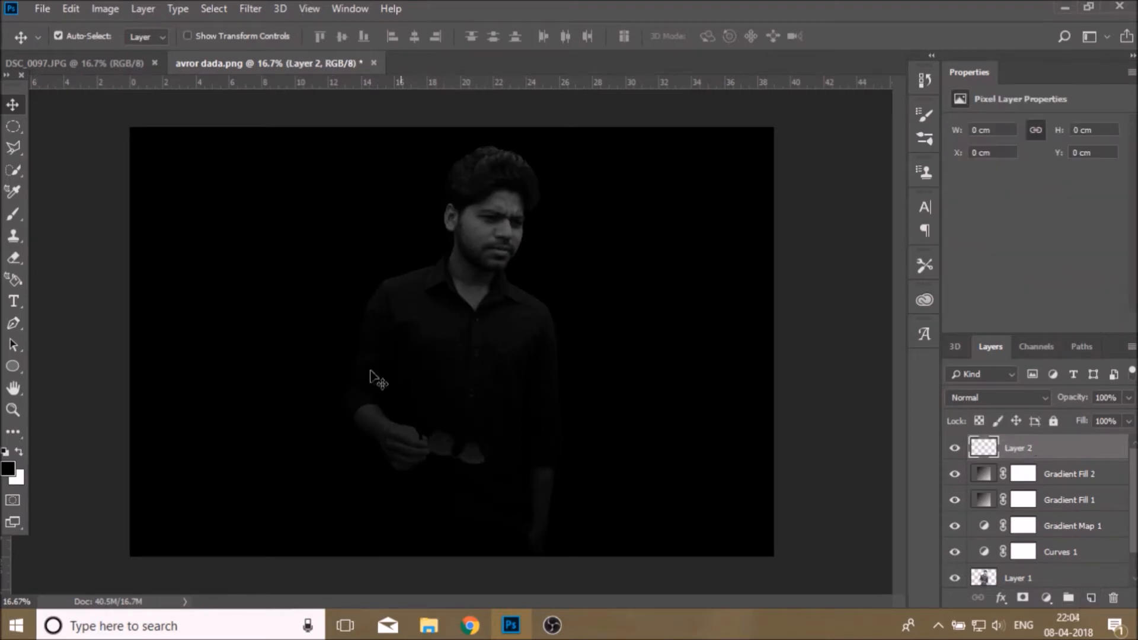
pyautogui.click(12, 409)
pyautogui.click(555, 161)
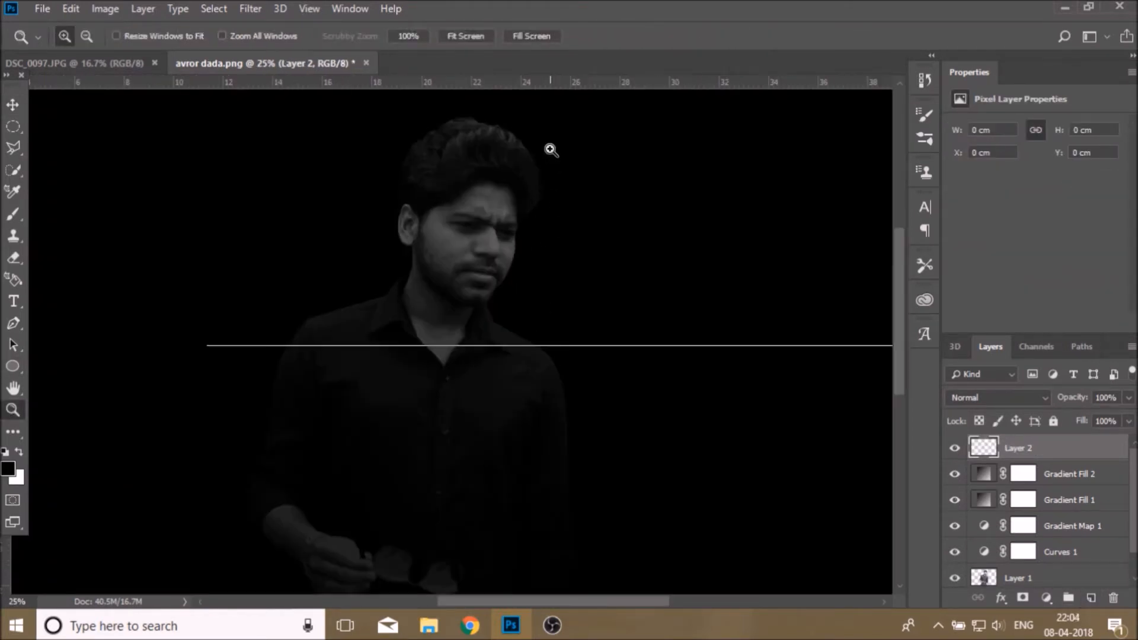
pyautogui.click(550, 152)
pyautogui.click(551, 166)
pyautogui.scroll(3, 551, 169)
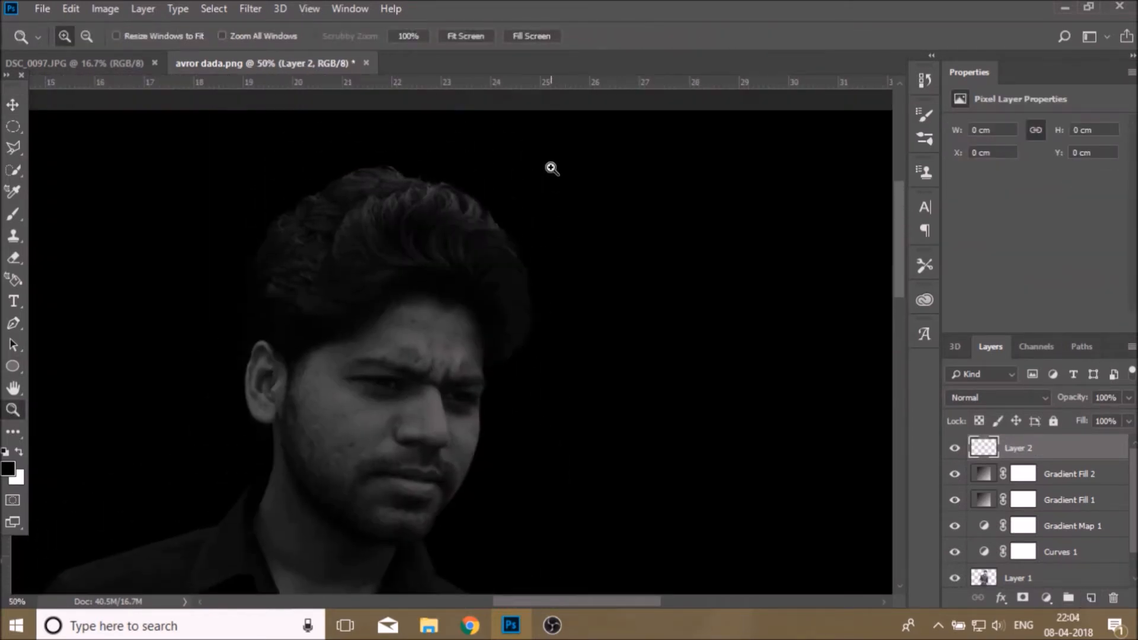
pyautogui.click(11, 213)
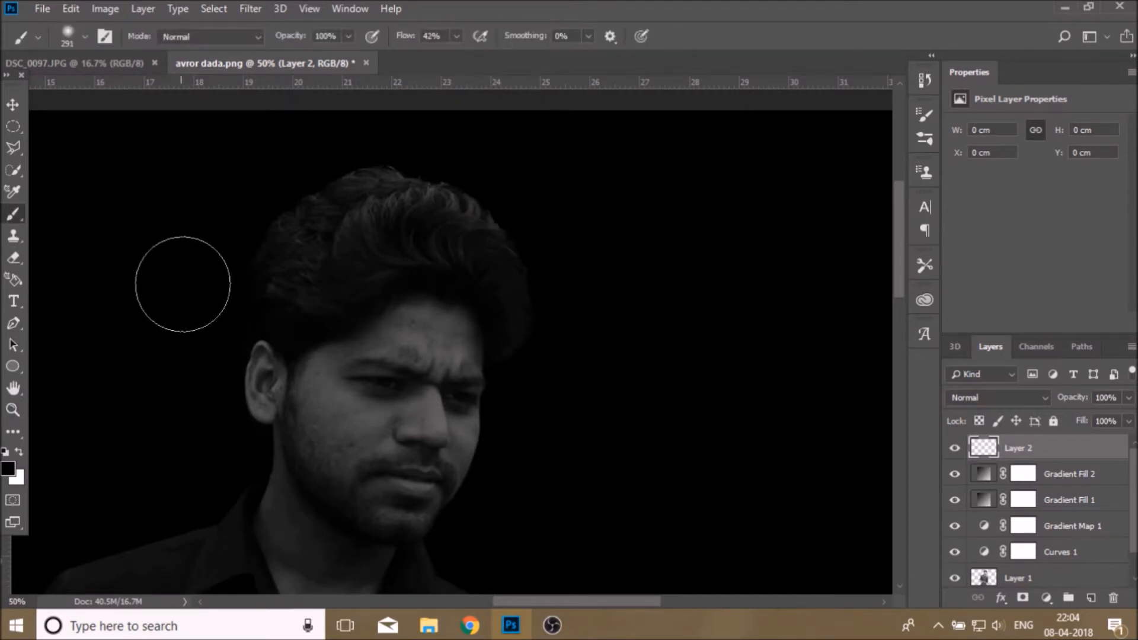
pyautogui.moveTo(204, 259)
pyautogui.mouseDown()
pyautogui.moveTo(277, 182)
pyautogui.moveTo(346, 152)
pyautogui.moveTo(411, 148)
pyautogui.mouseUp()
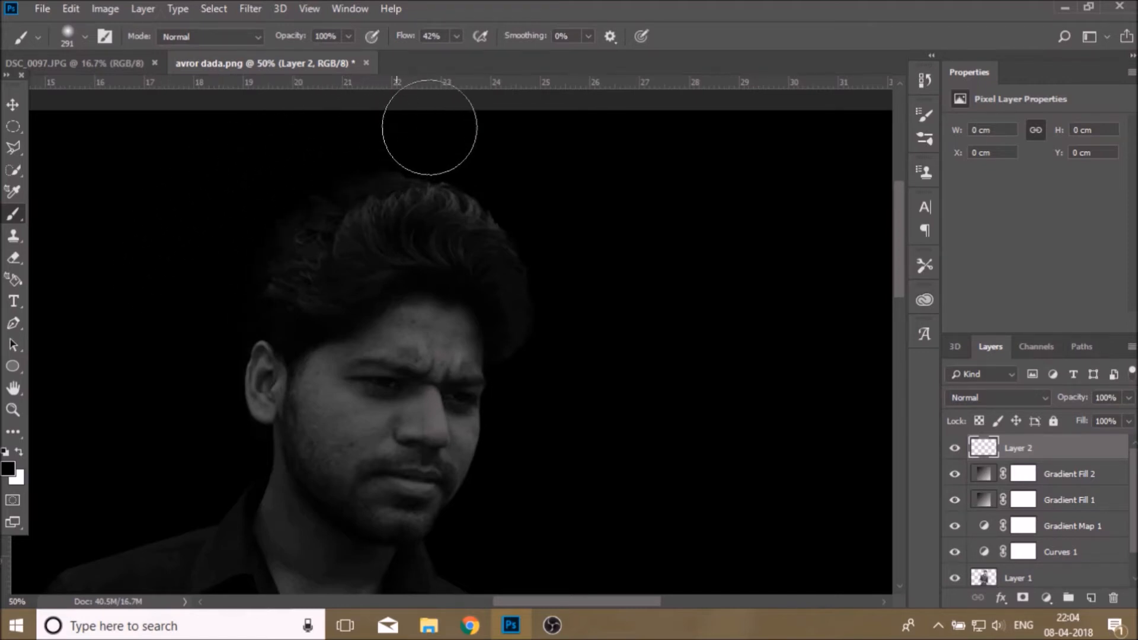
pyautogui.moveTo(573, 228); pyautogui.dragTo(575, 220)
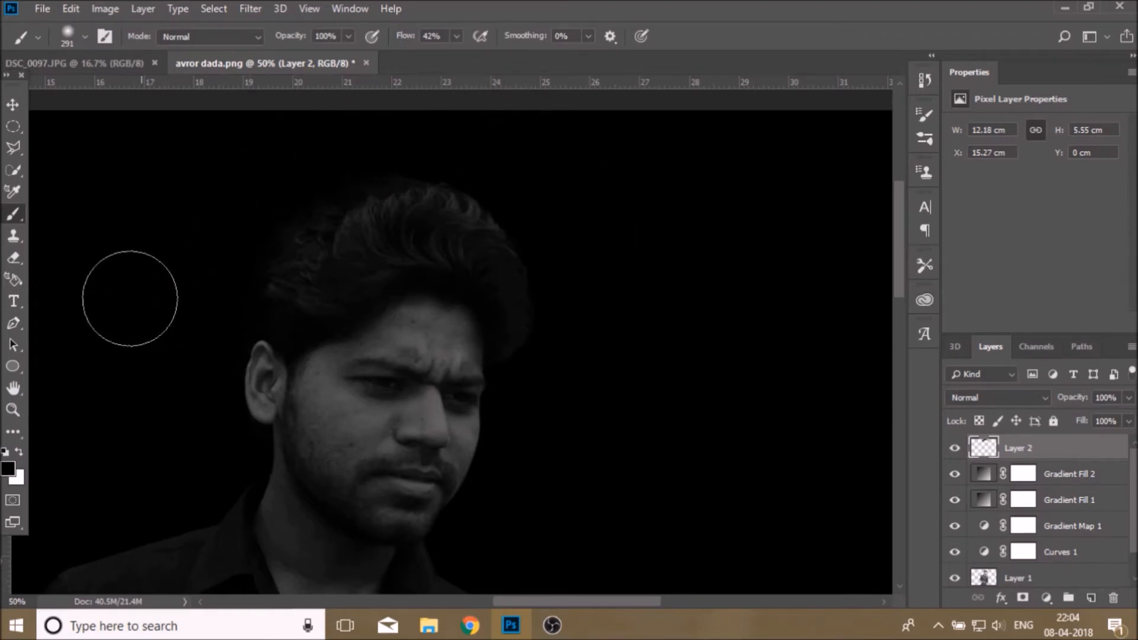
# Paint soft black along the outer edge of the man's shoulder and hanging arm on the new layer
pyautogui.click(13, 409)
pyautogui.click(474, 35)
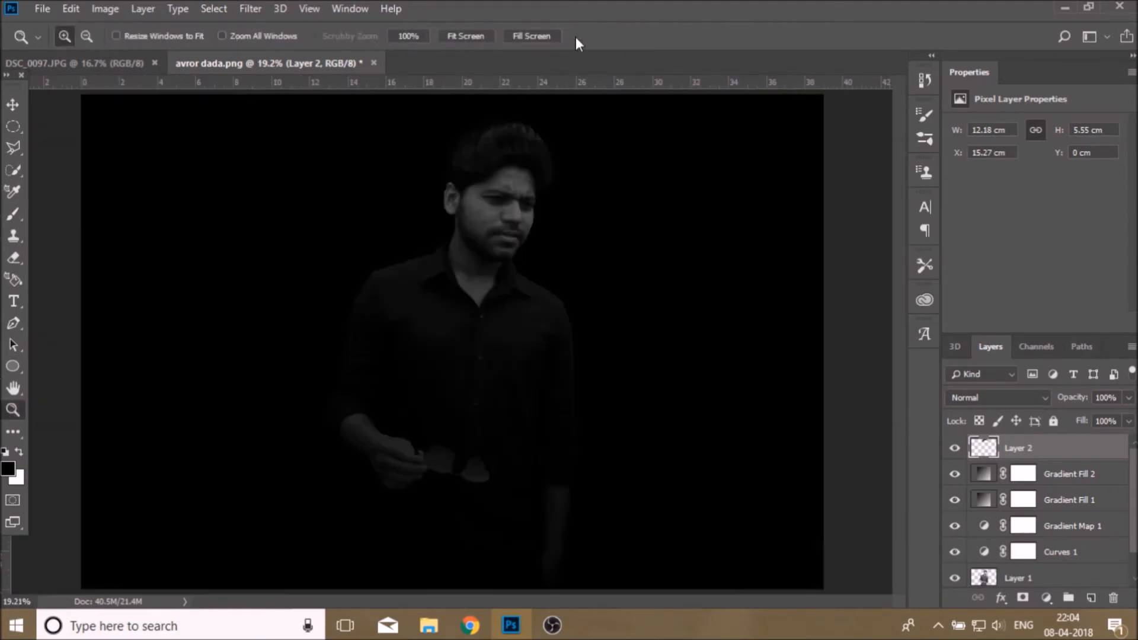
pyautogui.click(681, 375)
pyautogui.click(642, 324)
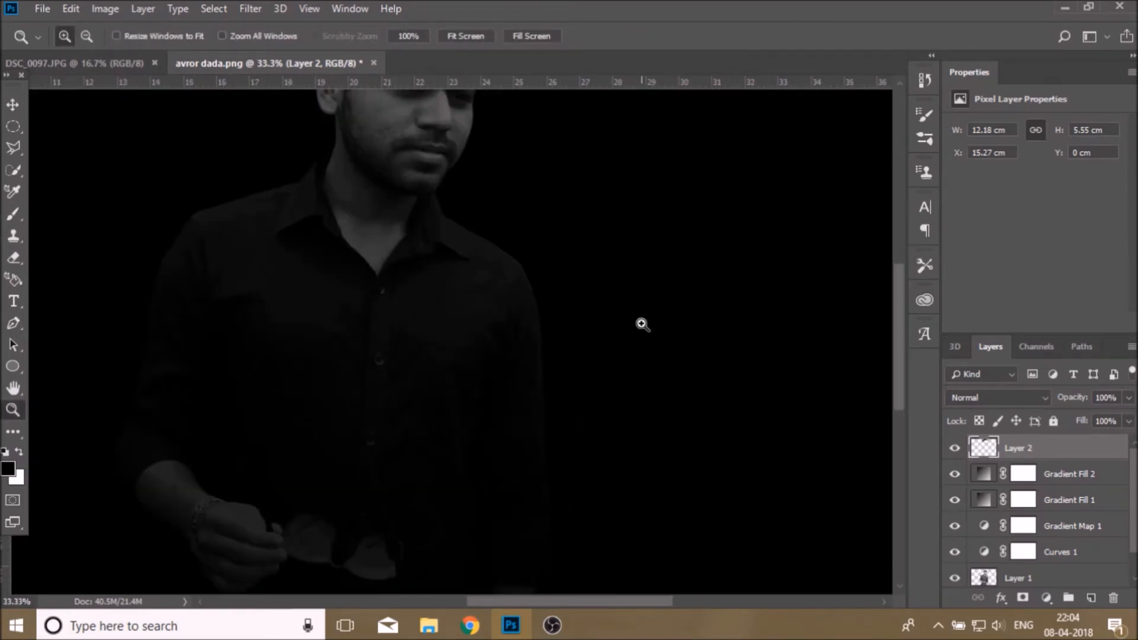
pyautogui.click(12, 216)
pyautogui.moveTo(561, 273)
pyautogui.mouseDown()
pyautogui.moveTo(576, 349)
pyautogui.moveTo(597, 312)
pyautogui.moveTo(576, 333)
pyautogui.moveTo(584, 483)
pyautogui.moveTo(597, 503)
pyautogui.mouseUp()
# Try another black stroke along the lower part of the hanging arm, and undo the latest strokes
pyautogui.scroll(-4, 628, 340)
pyautogui.moveTo(572, 459)
pyautogui.mouseDown()
pyautogui.moveTo(531, 570)
pyautogui.moveTo(577, 494)
pyautogui.mouseUp()
pyautogui.click(70, 9)
pyautogui.click(125, 54)
pyautogui.scroll(4, 407, 221)
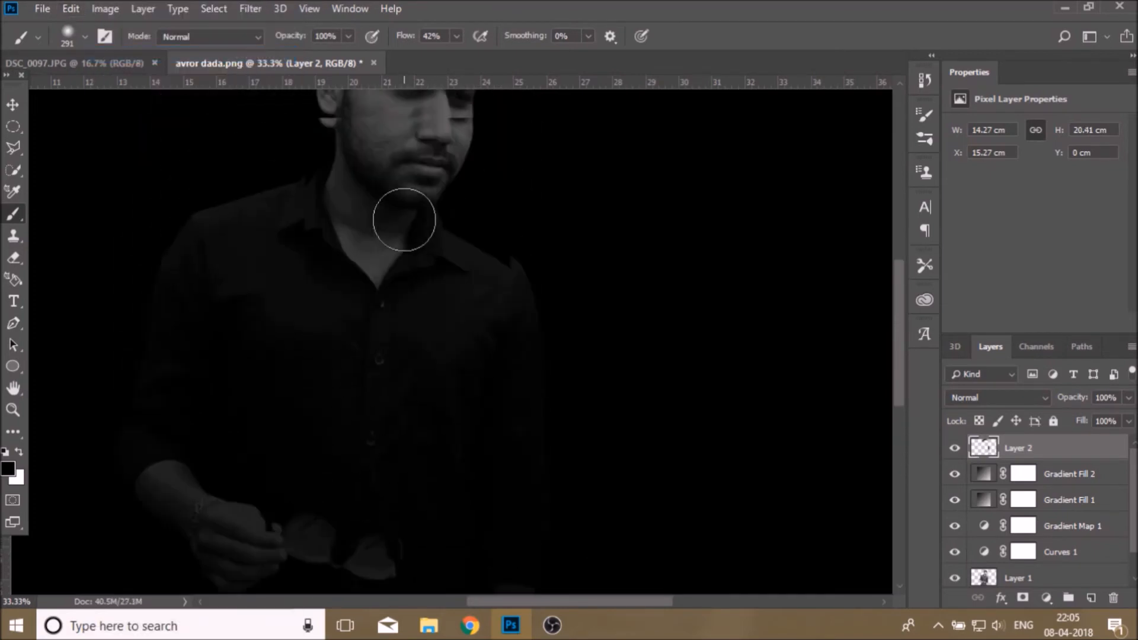
pyautogui.click(71, 8)
pyautogui.click(118, 55)
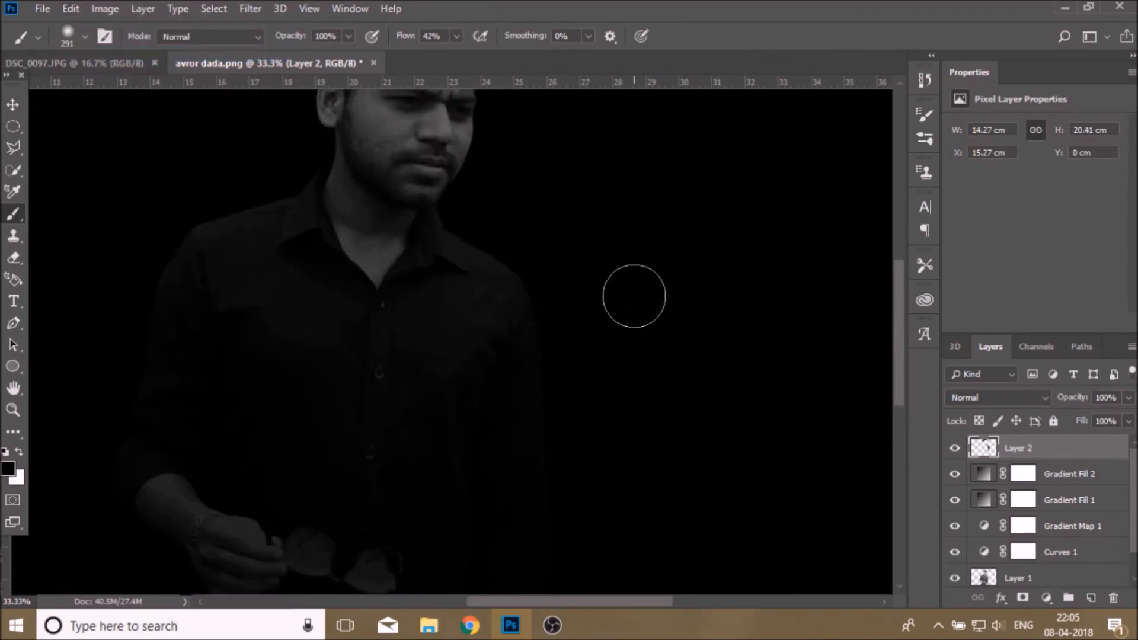
# Paint soft black along the outer edge of the shoulder above the hand holding the sunglasses, and show the whole image
pyautogui.scroll(4, 509, 297)
pyautogui.moveTo(214, 301)
pyautogui.mouseDown()
pyautogui.moveTo(74, 444)
pyautogui.moveTo(166, 340)
pyautogui.mouseUp()
pyautogui.click(14, 409)
pyautogui.click(467, 37)
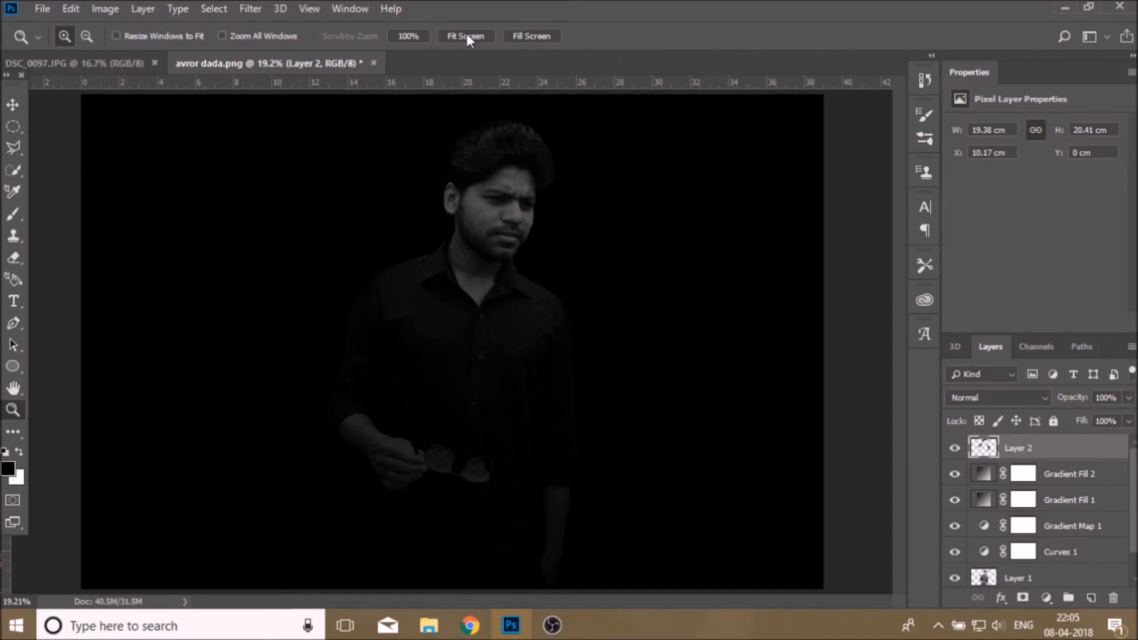
# Examine the darkened edges around the man's head, shoulders and arms up close
pyautogui.click(583, 179)
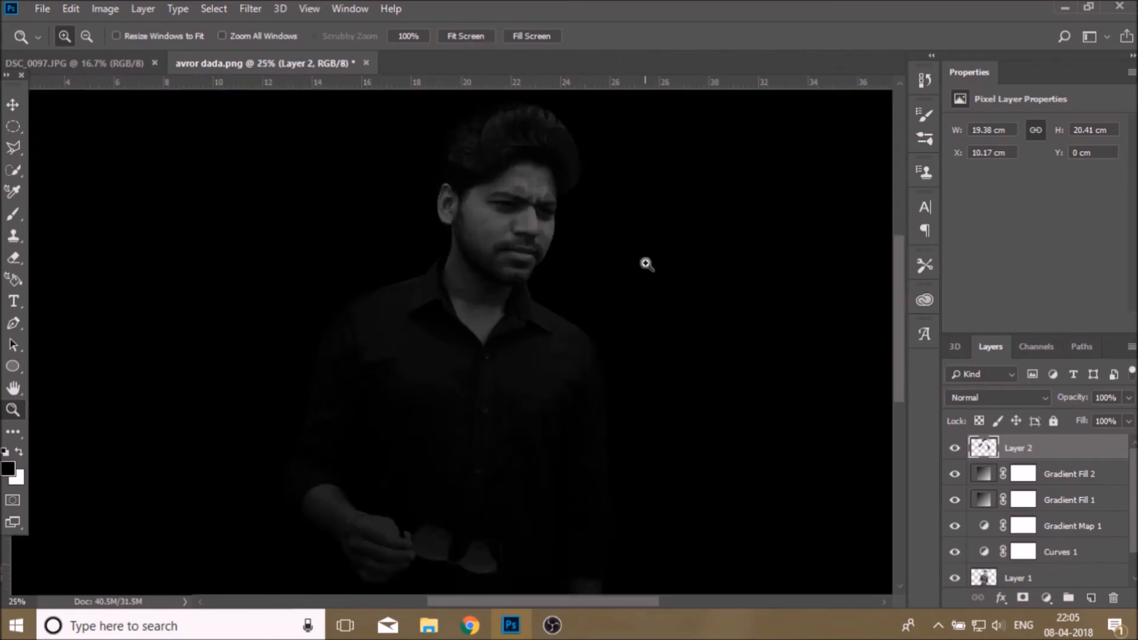
pyautogui.scroll(-1, 720, 289)
pyautogui.click(246, 431)
pyautogui.click(245, 423)
pyautogui.scroll(2, 245, 422)
pyautogui.click(469, 37)
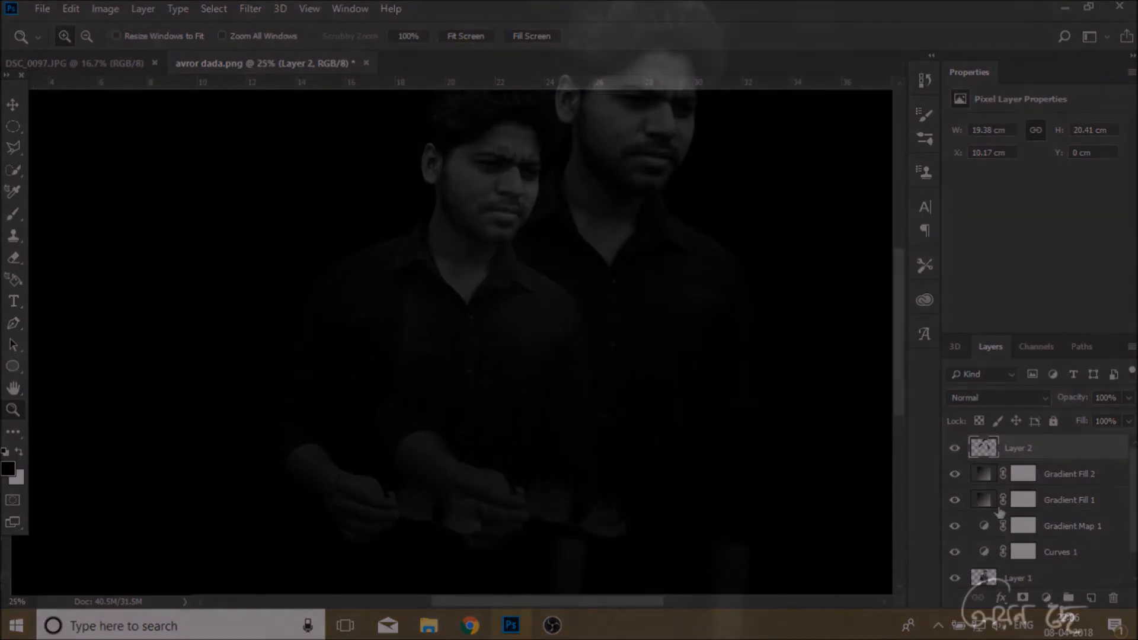